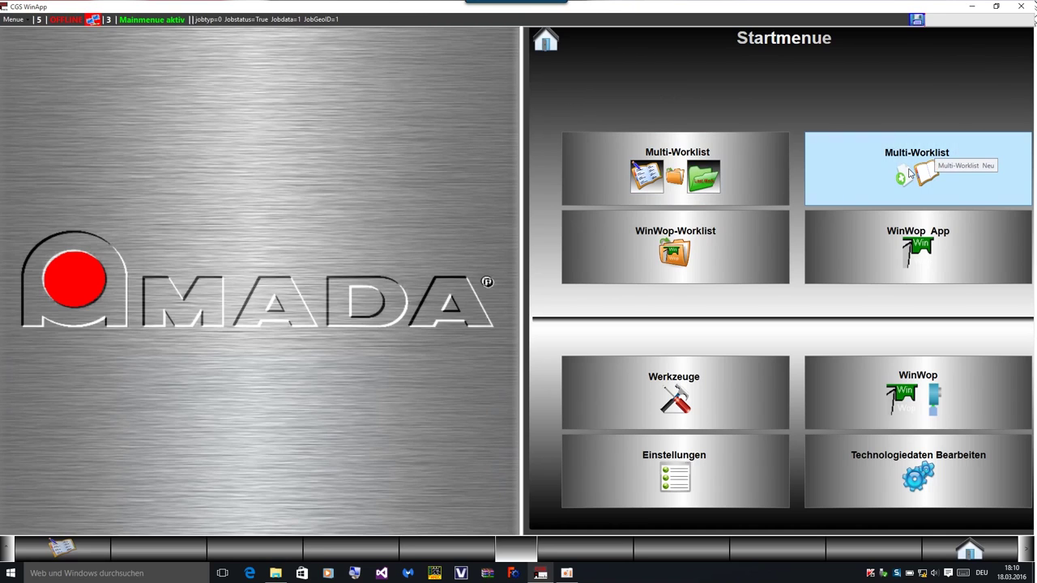
Step: Start a new multi-worklist and add a Geo. geometry step with zero dimensions
click(910, 173)
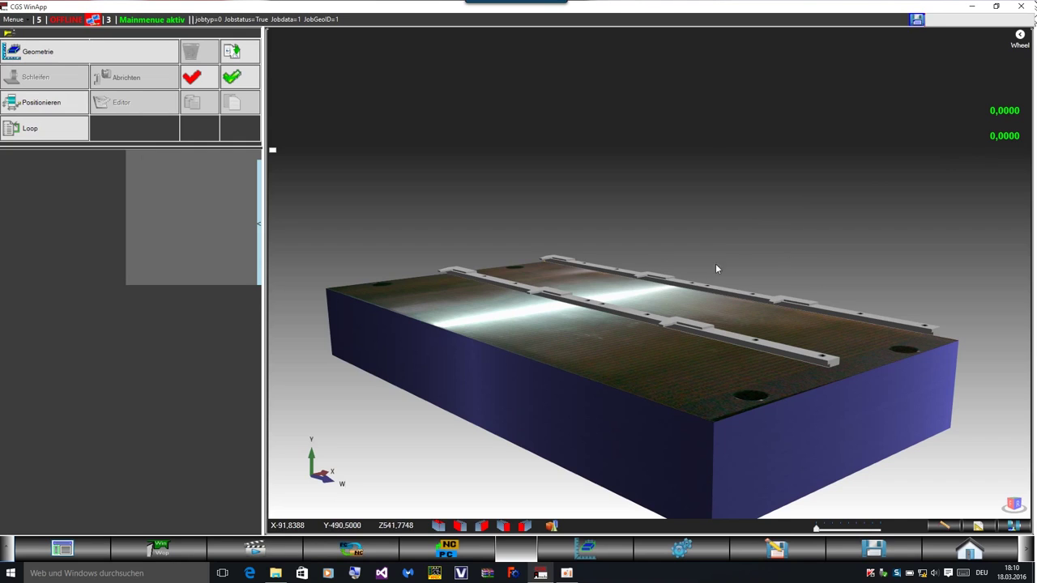
click(45, 56)
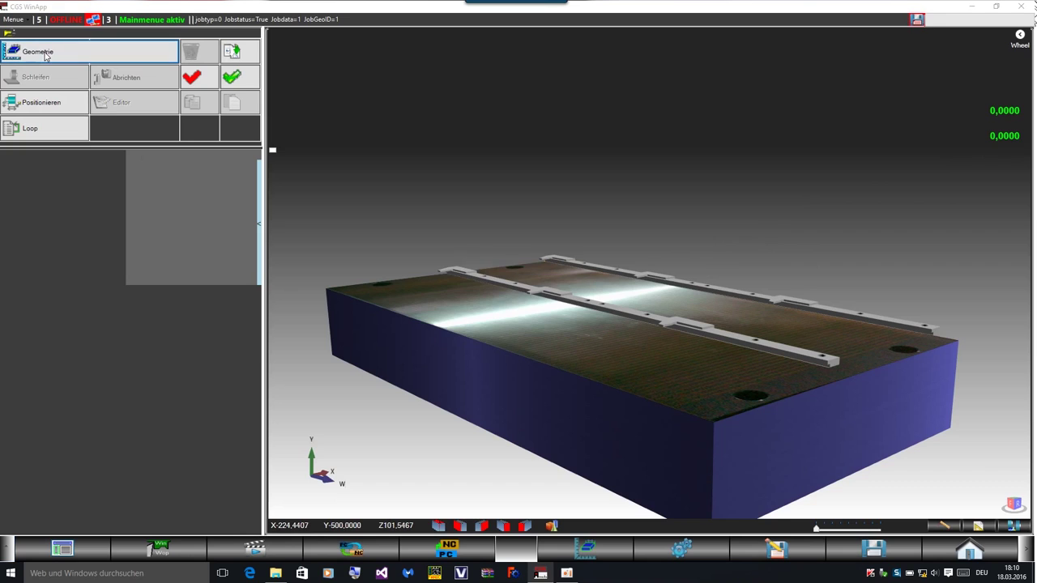
click(501, 321)
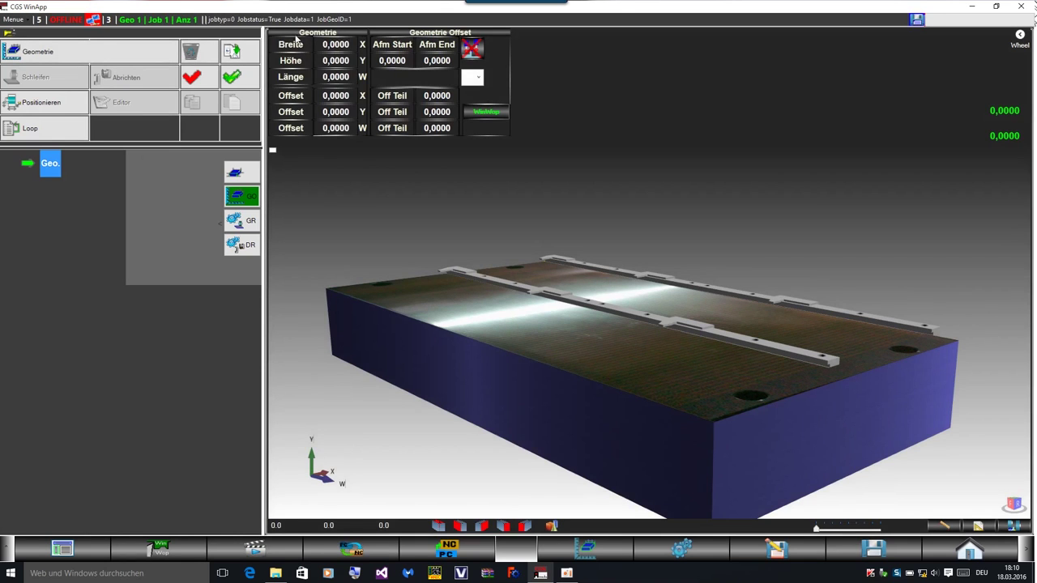
Step: Load Werkstück_001.stl (110 × 100 × 200) from the Werkstücke folder and assign clamping MAG_1
click(313, 33)
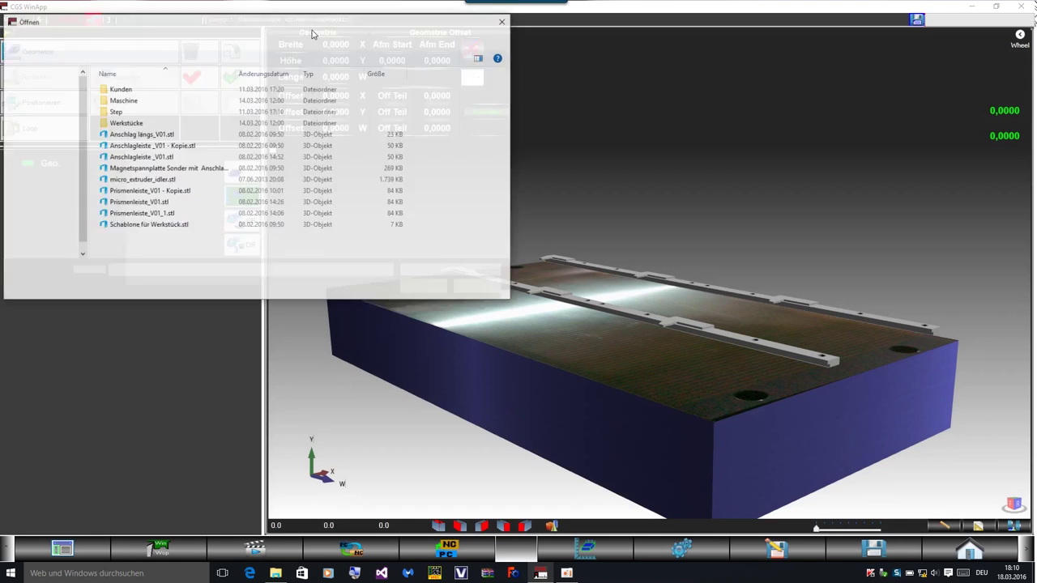
double_click(128, 123)
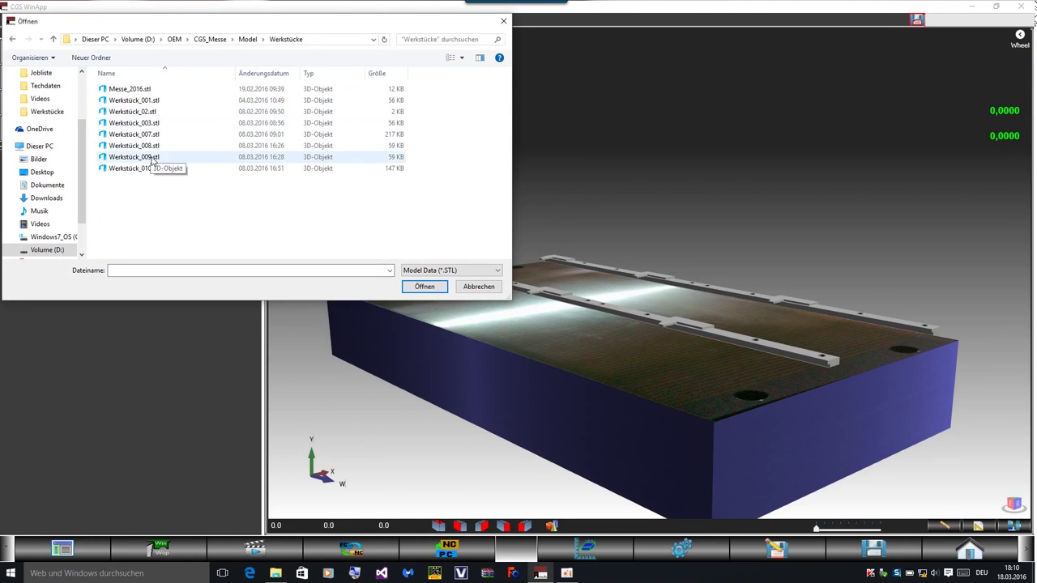
double_click(135, 100)
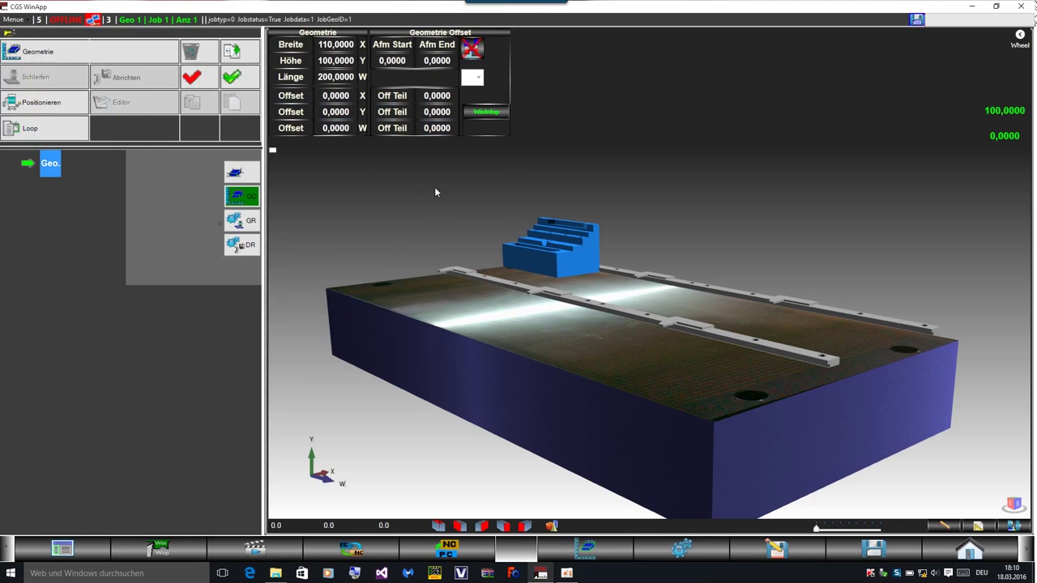
click(478, 78)
click(474, 91)
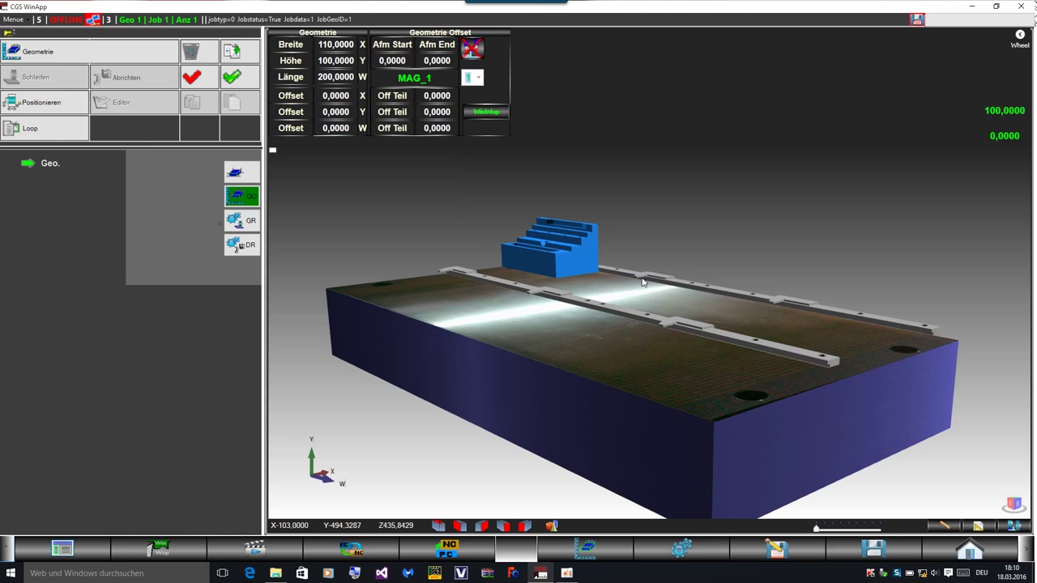
scroll(643, 281, up, 5)
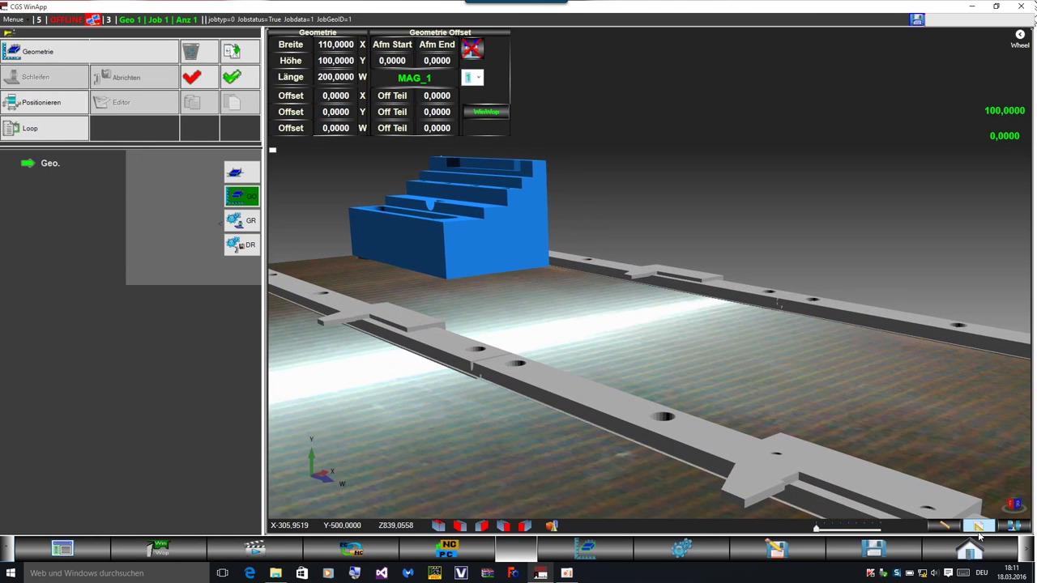
Step: Align the workpiece against the table's stop rails along W and X, then exit positioning mode
click(979, 528)
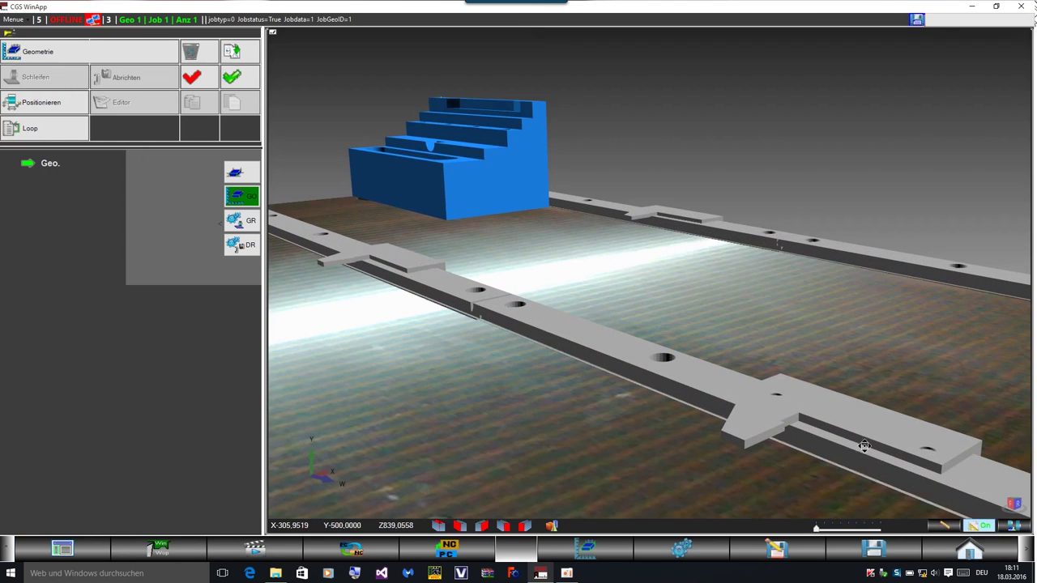
click(648, 218)
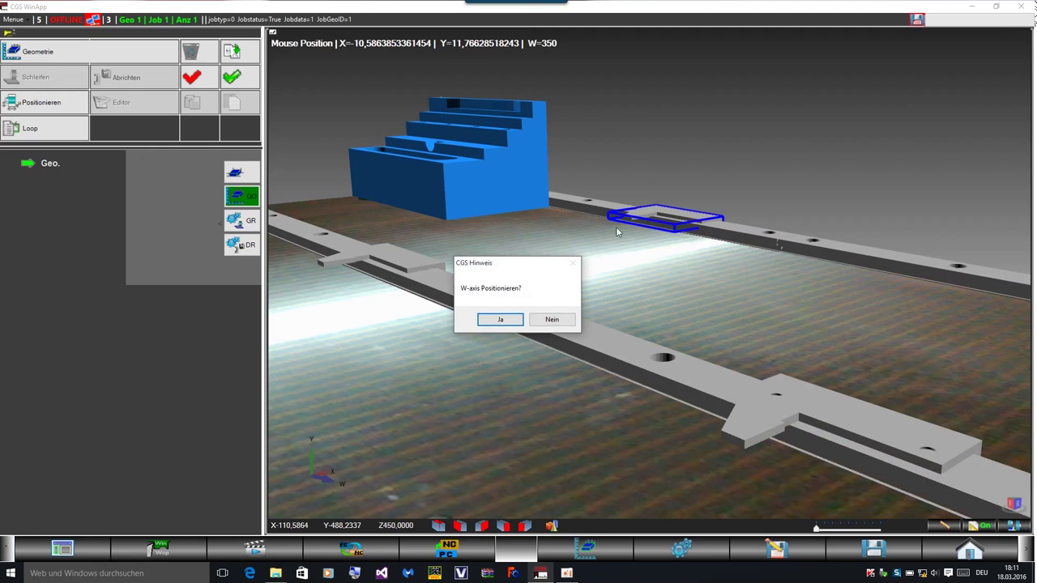
click(509, 321)
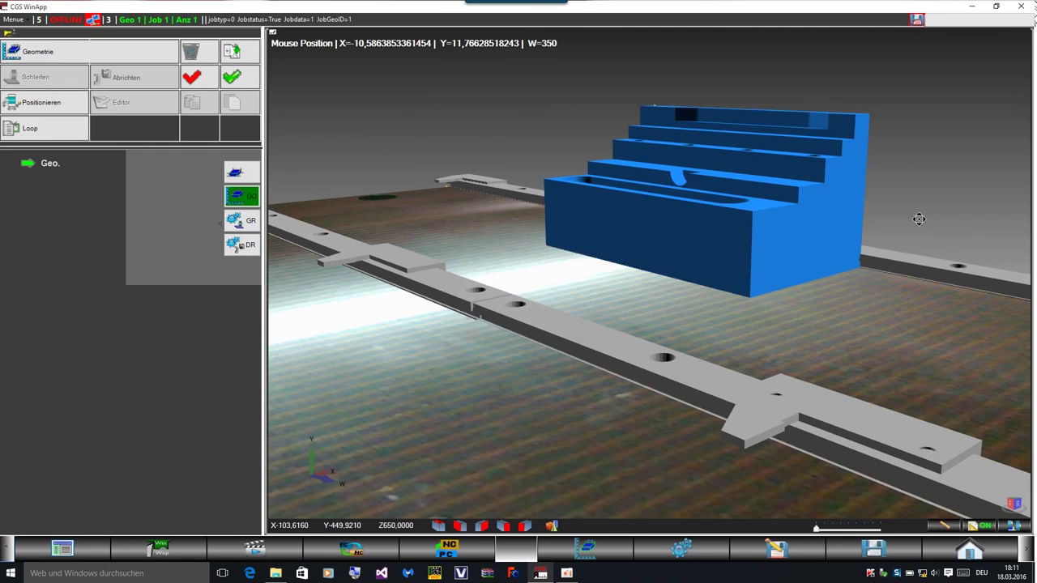
click(877, 265)
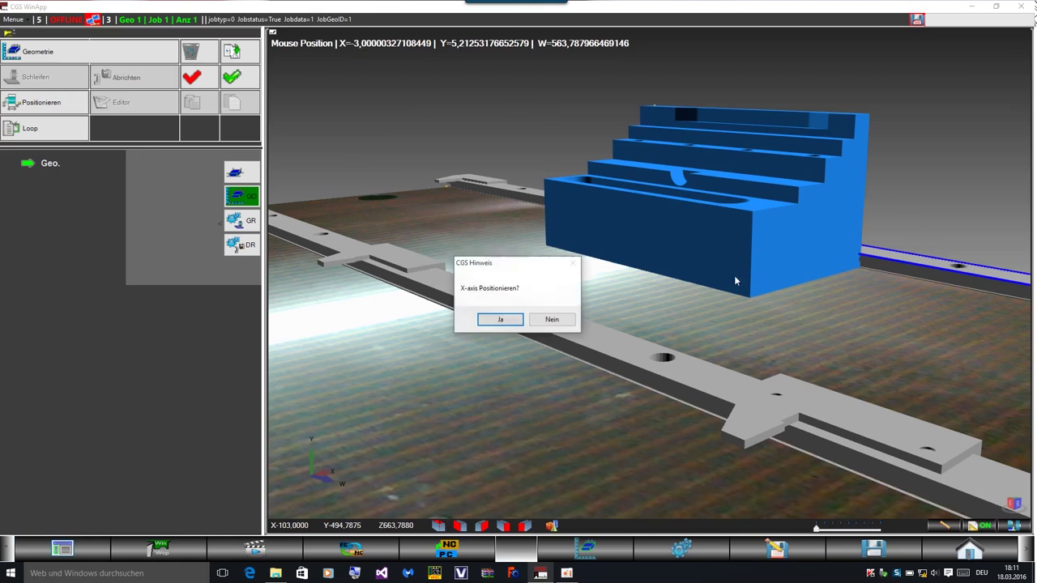
click(506, 319)
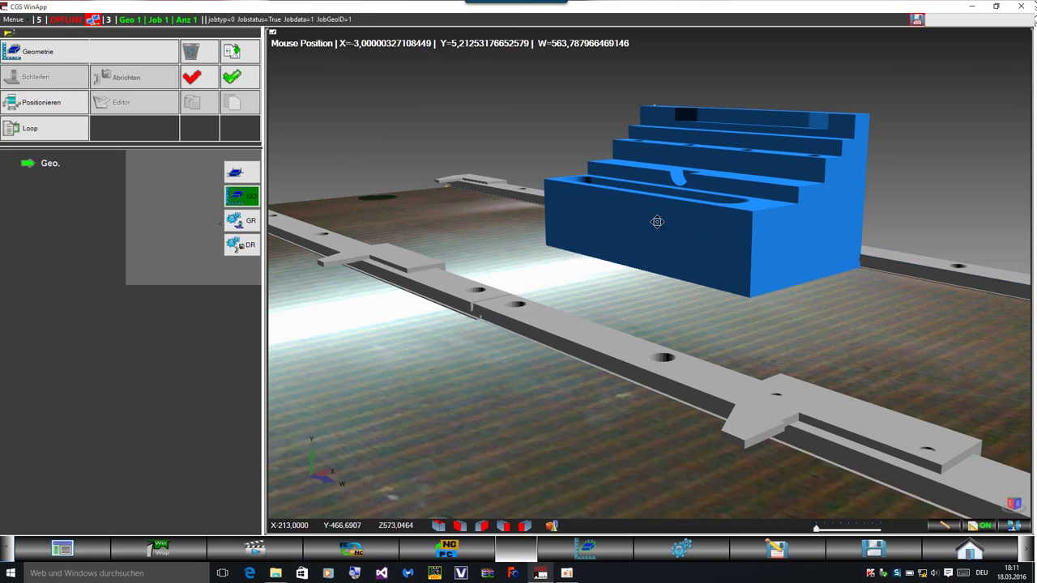
drag(656, 221, 743, 259)
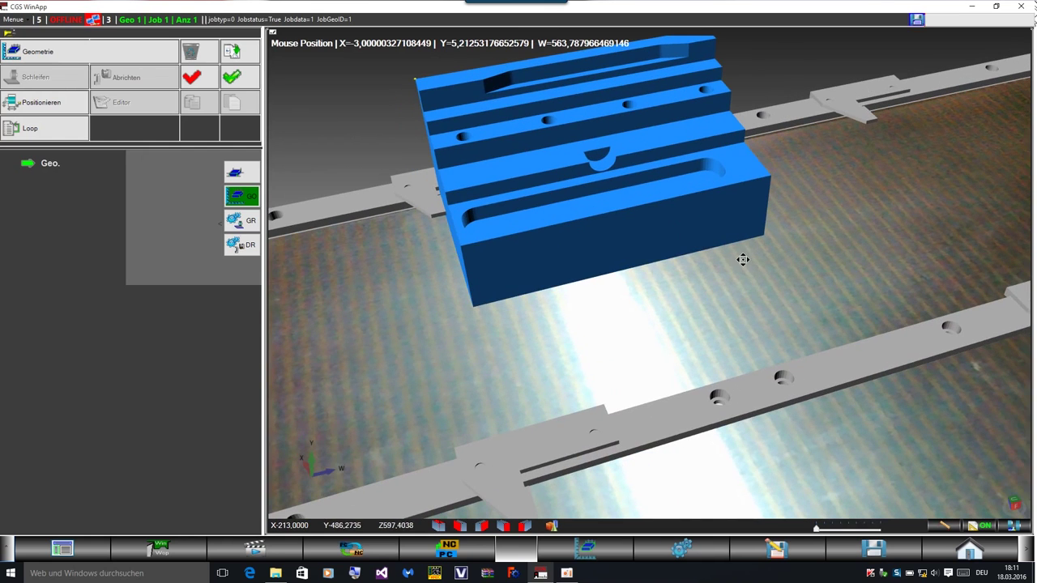
click(1014, 526)
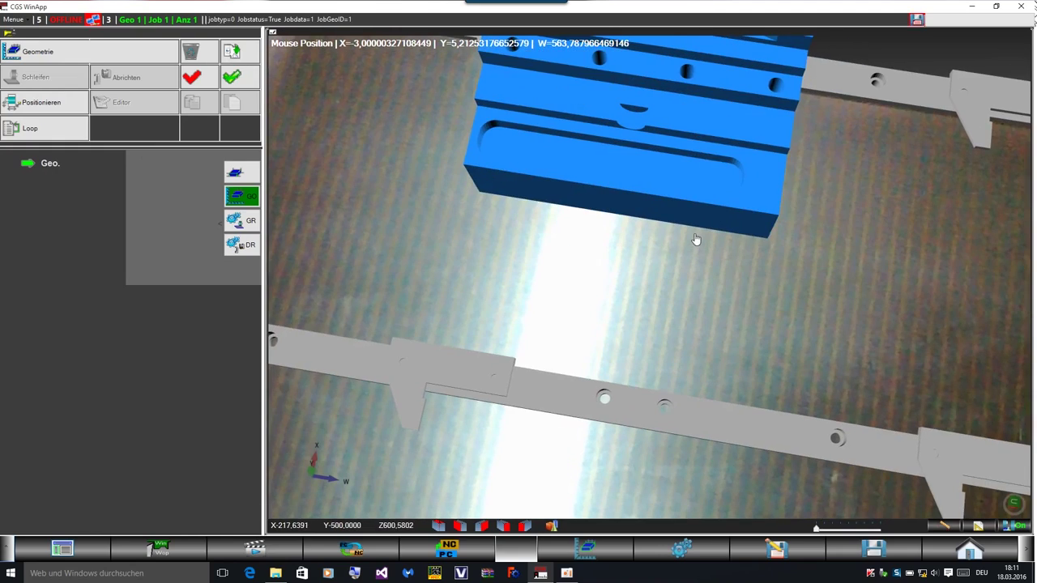
Step: Pick grinding points on a workpiece face and insert a new grinding cycle
click(241, 175)
click(240, 174)
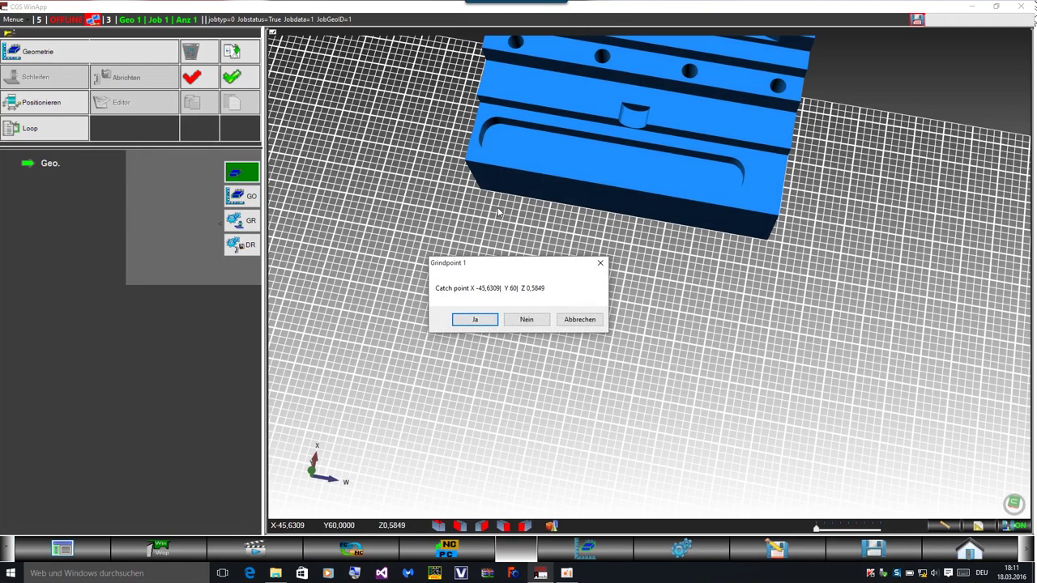
click(483, 323)
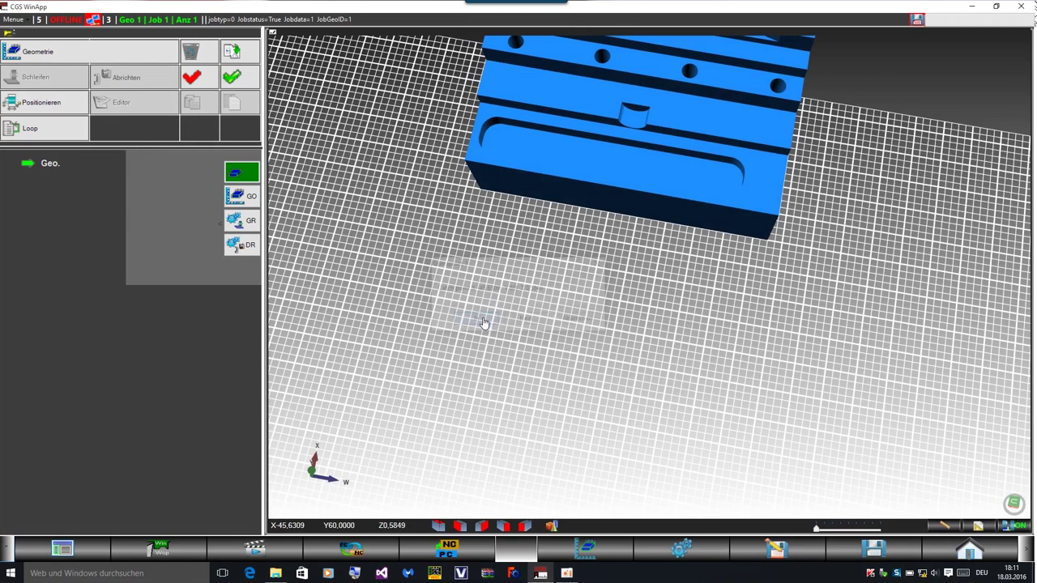
click(790, 148)
click(477, 321)
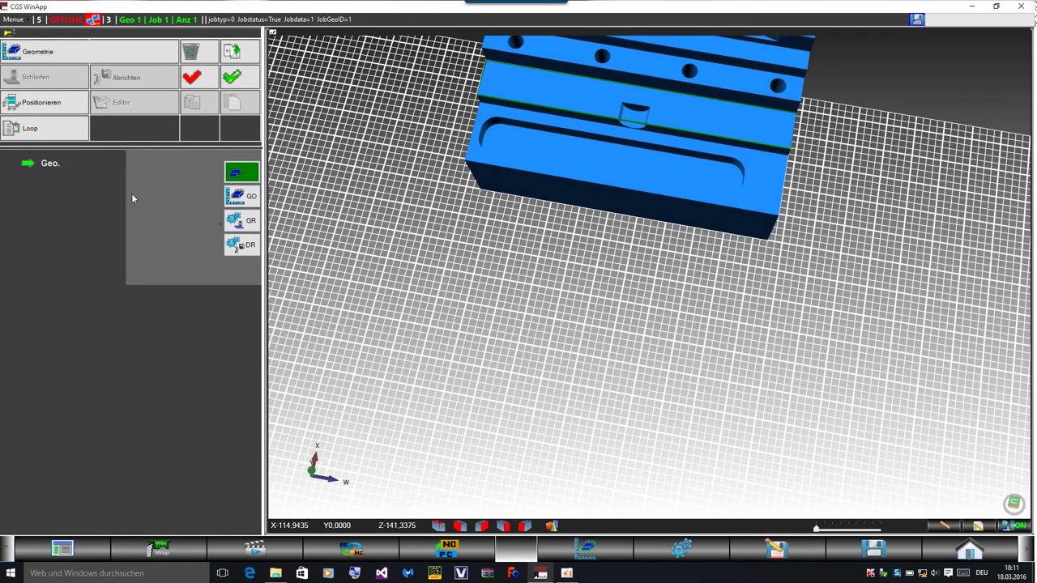
click(596, 117)
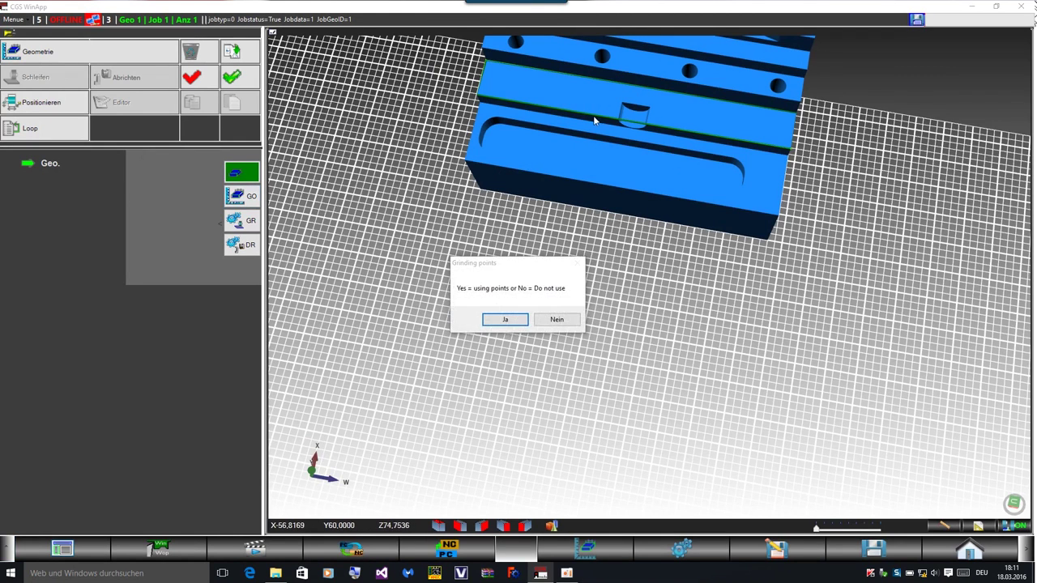
click(503, 321)
click(502, 320)
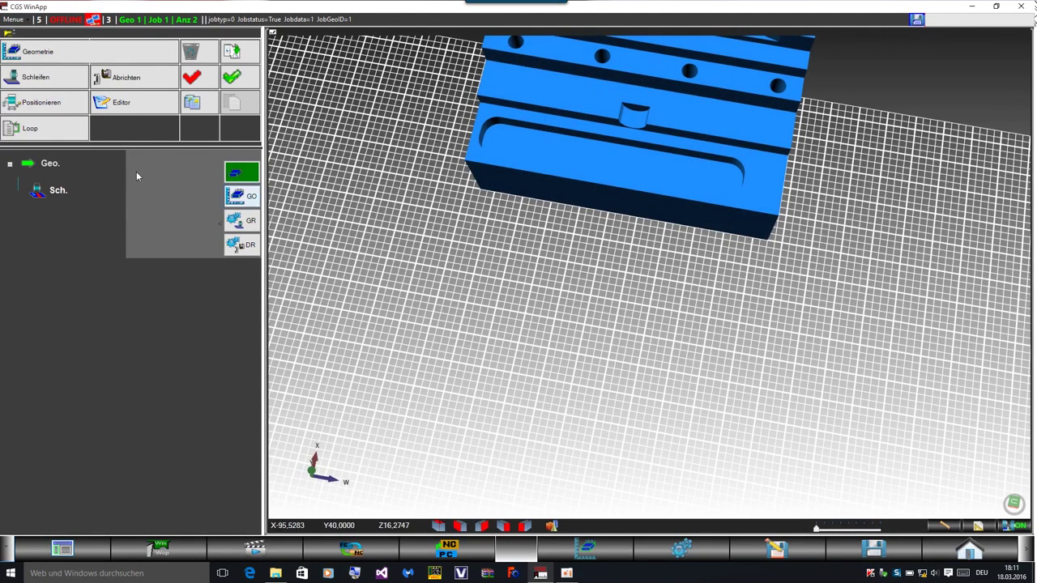
Step: Select the new Sch. grinding step and make it the active step
click(54, 191)
click(237, 197)
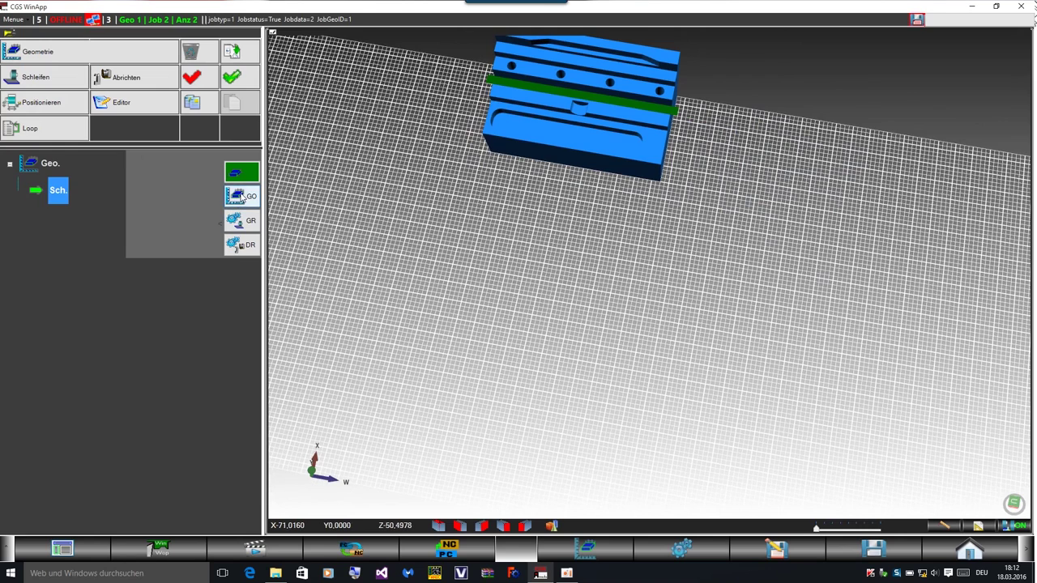
click(240, 196)
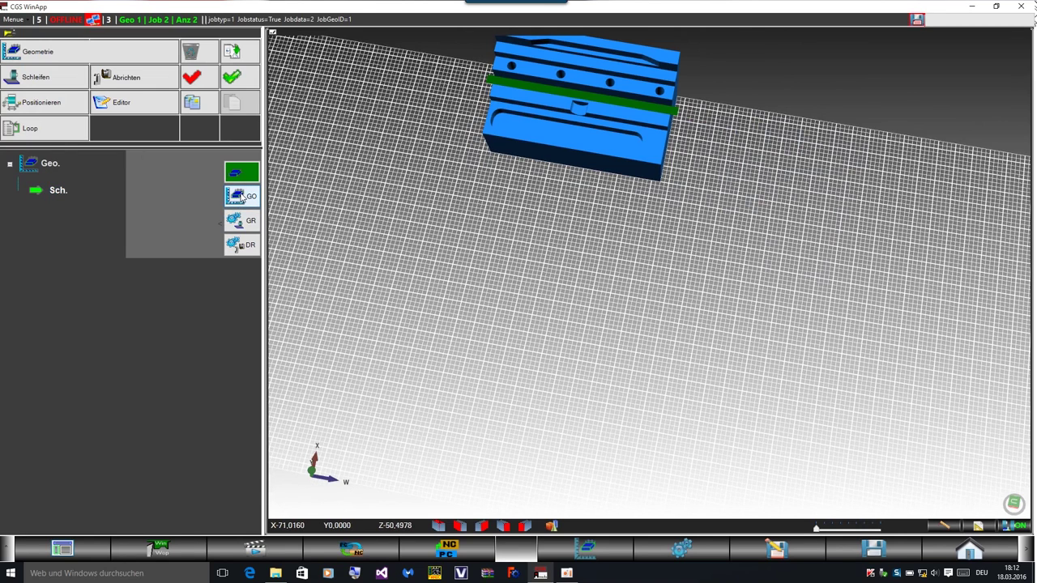
click(240, 196)
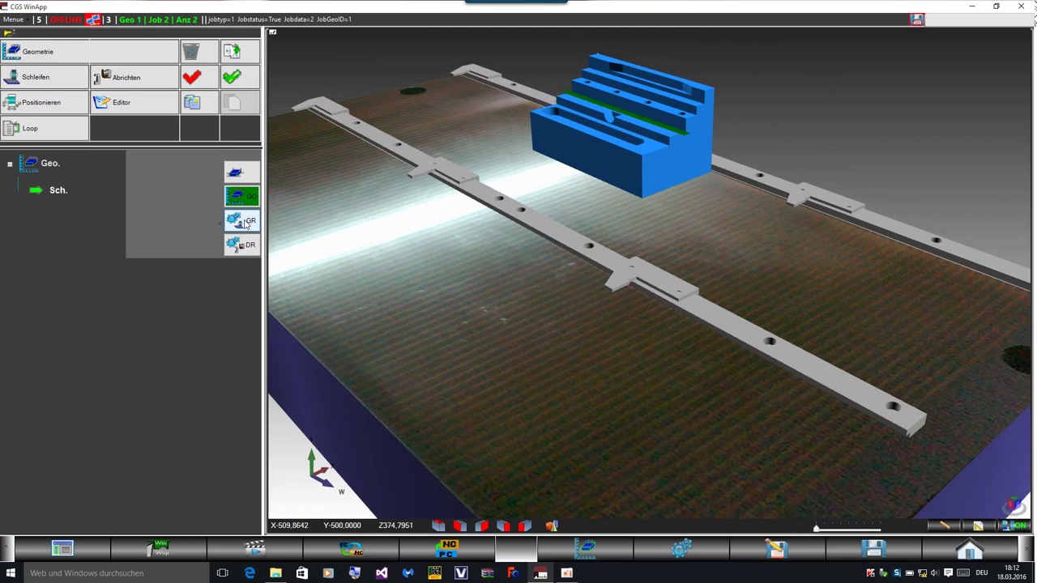
Step: Add third and fourth grinding stages and load PlungeCut1.PCG plunge-grinding data
click(243, 221)
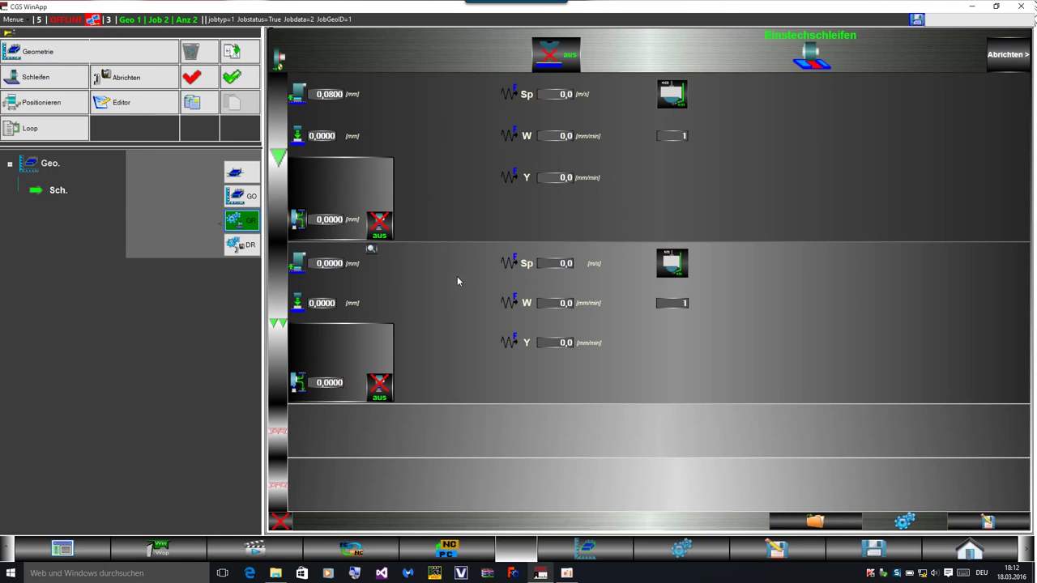
click(281, 436)
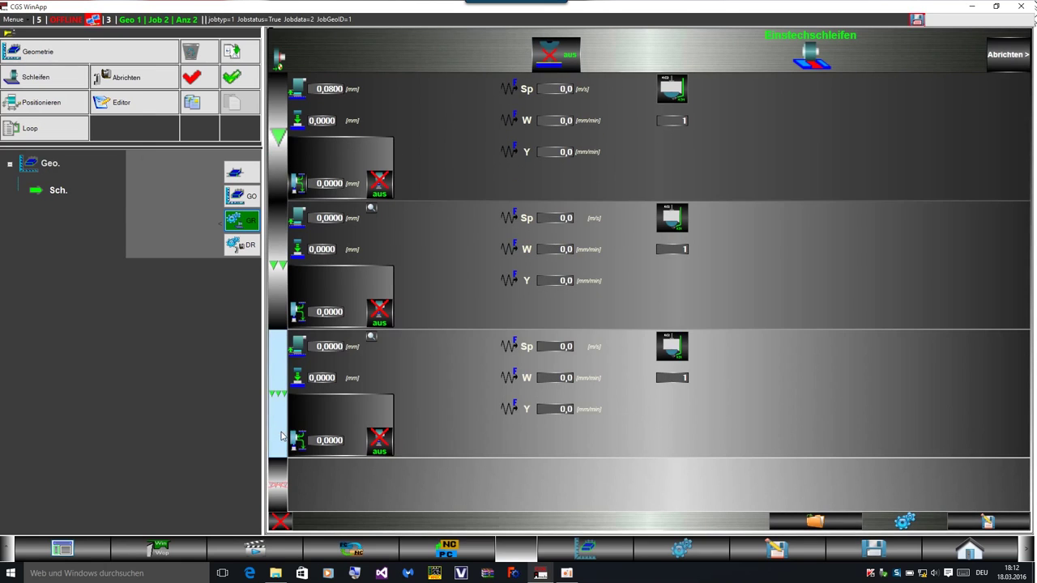
click(278, 484)
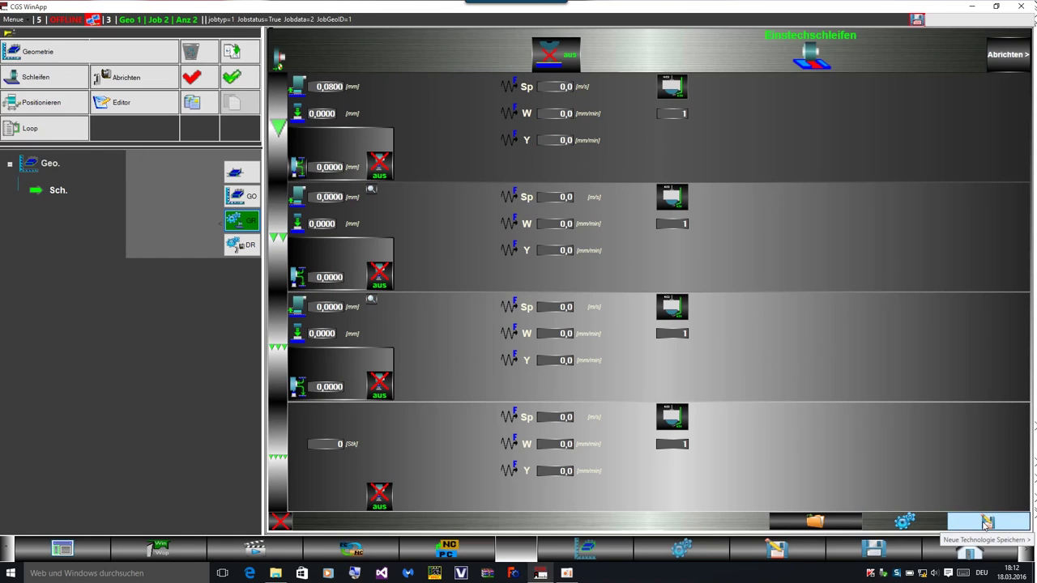
click(824, 523)
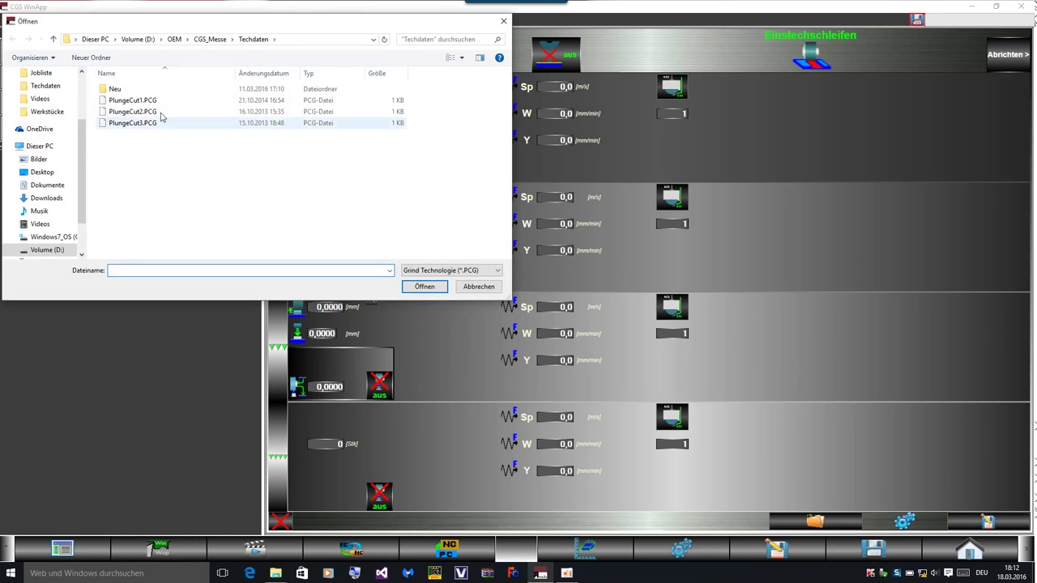
double_click(128, 101)
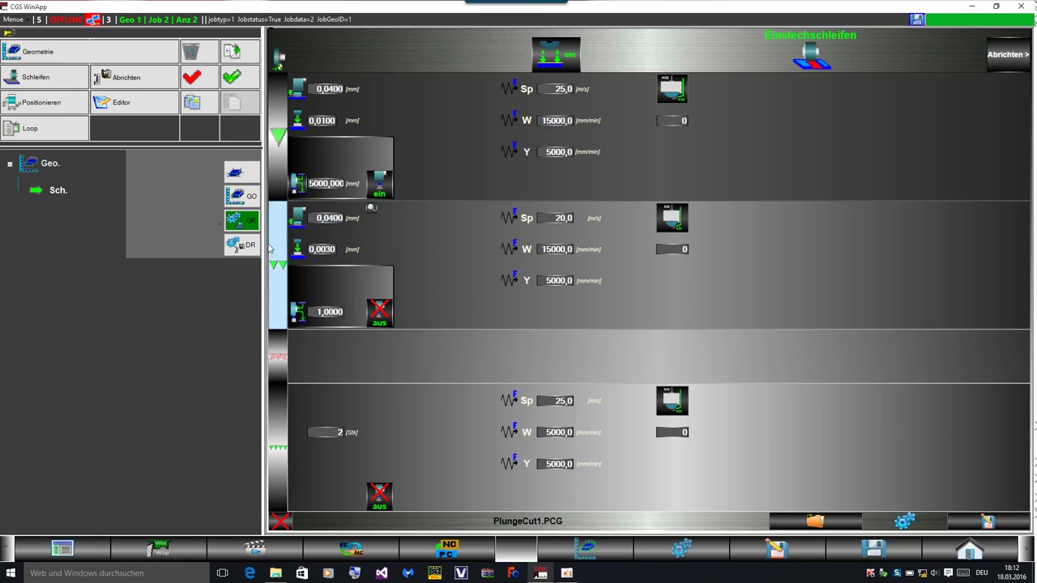
click(242, 246)
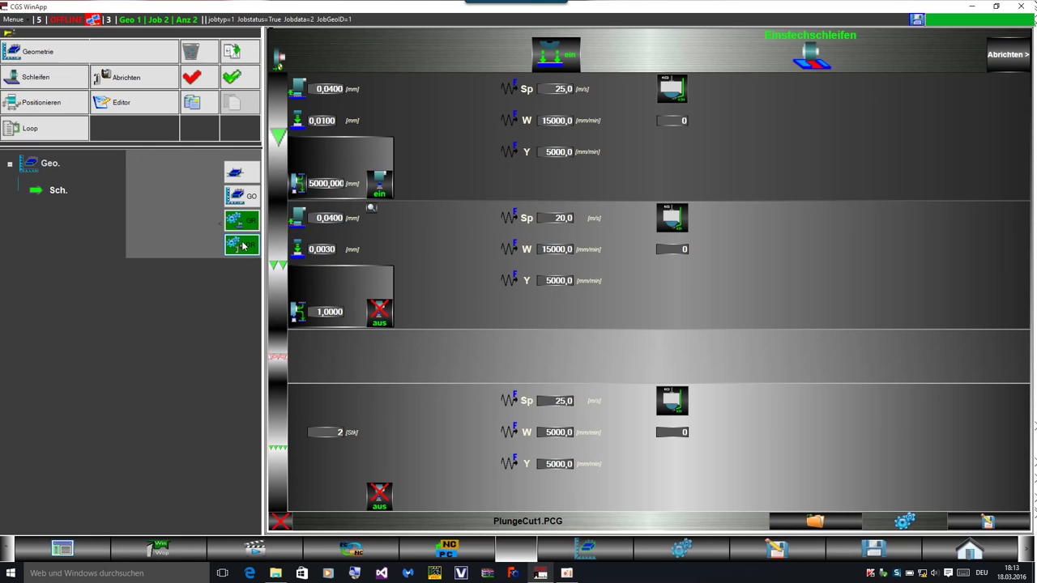
Step: Load Gerade abrichten.PLD as the dressing technology and return to the 3D workpiece view
click(818, 521)
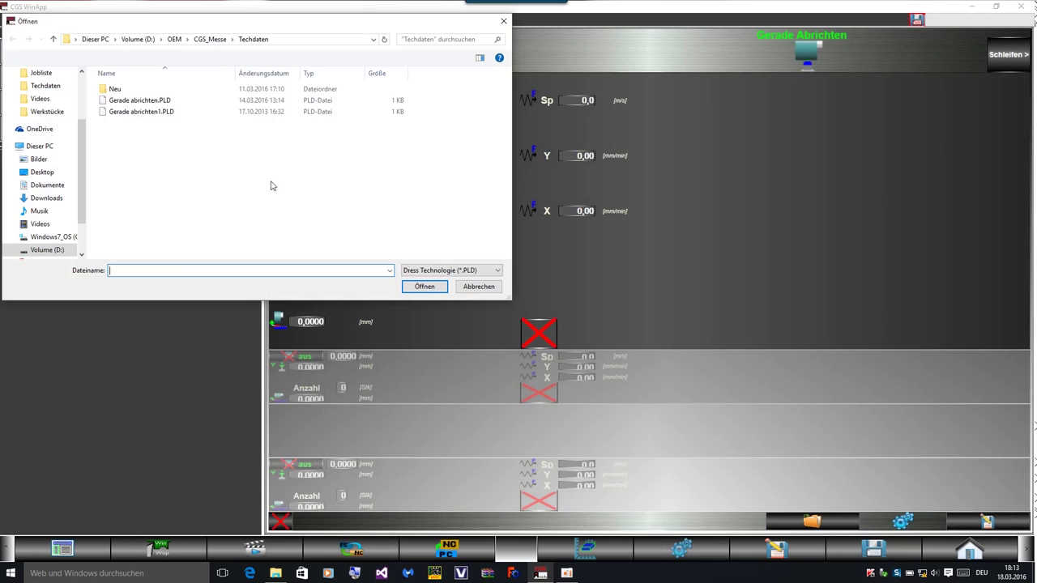
double_click(134, 100)
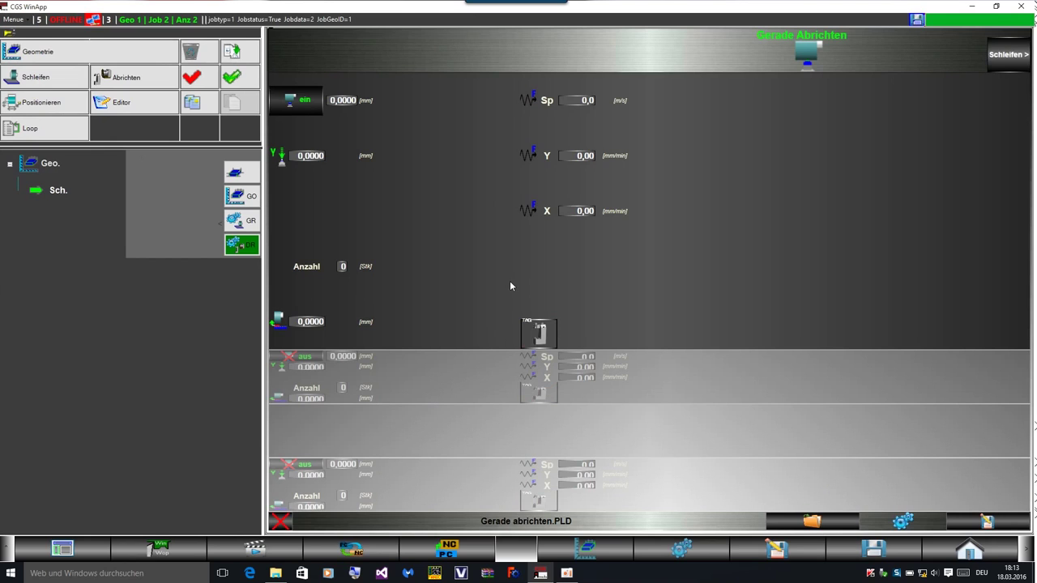
click(55, 194)
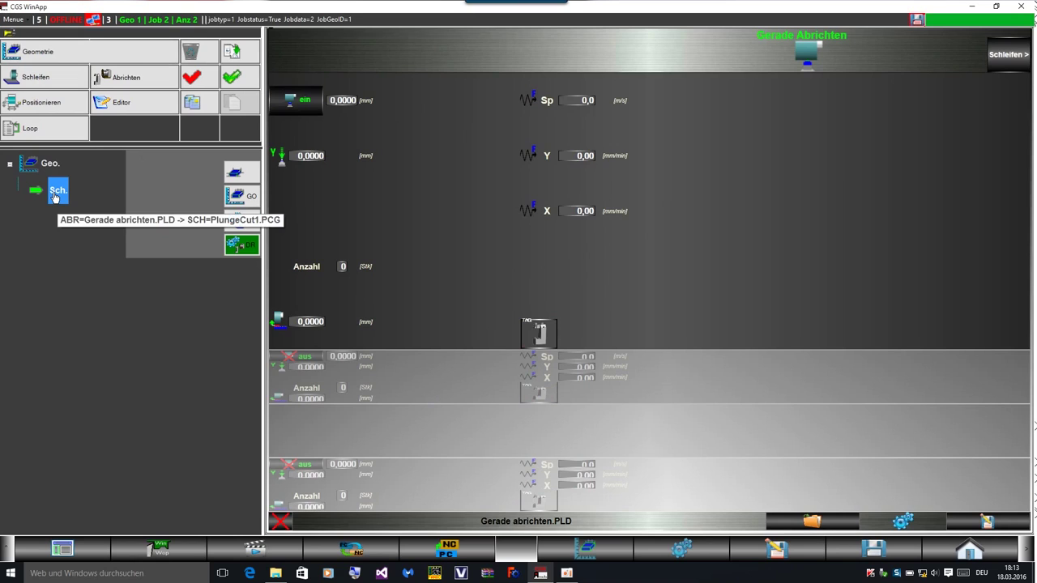
click(242, 176)
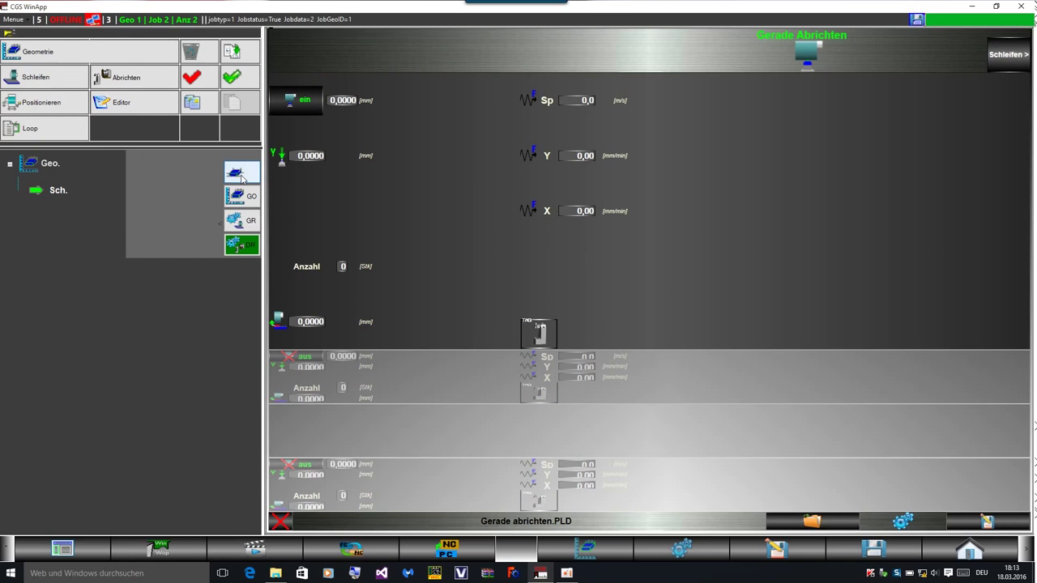
click(241, 174)
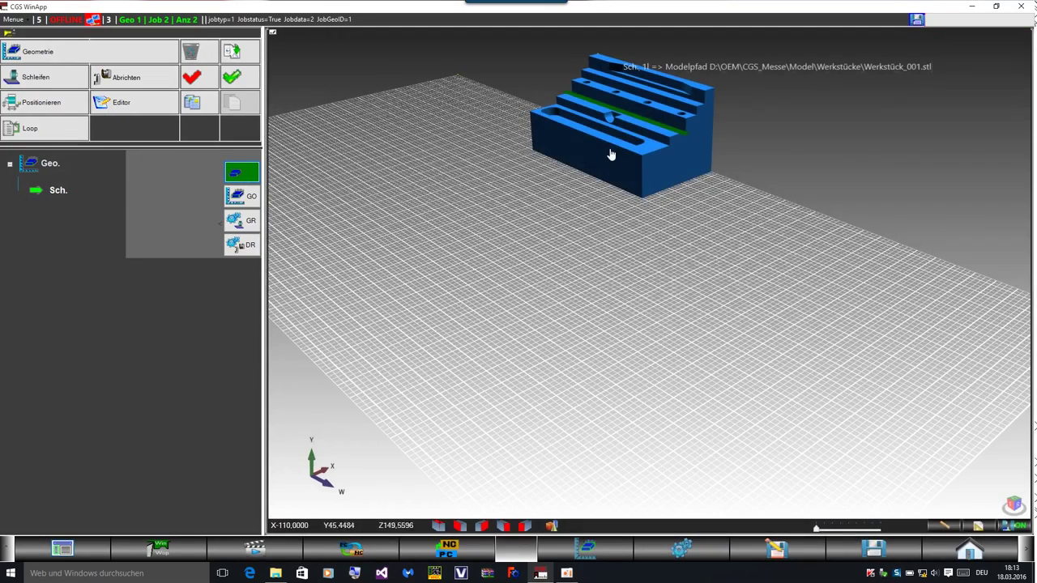
Step: Pick grinding points along the workpiece's top edge and create a second Sch. grinding step
scroll(577, 123, up, 5)
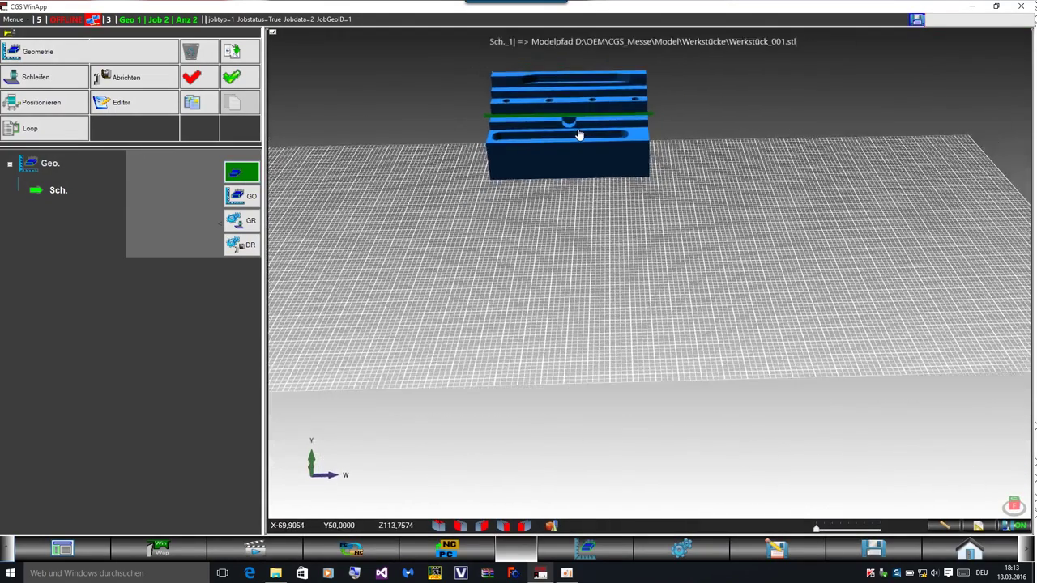
scroll(571, 128, up, 3)
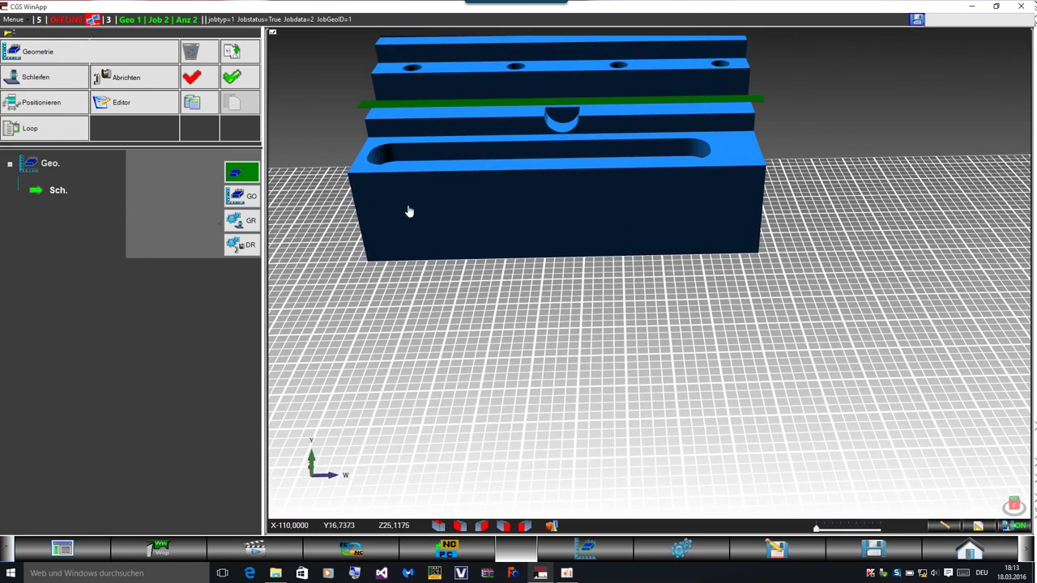
click(376, 82)
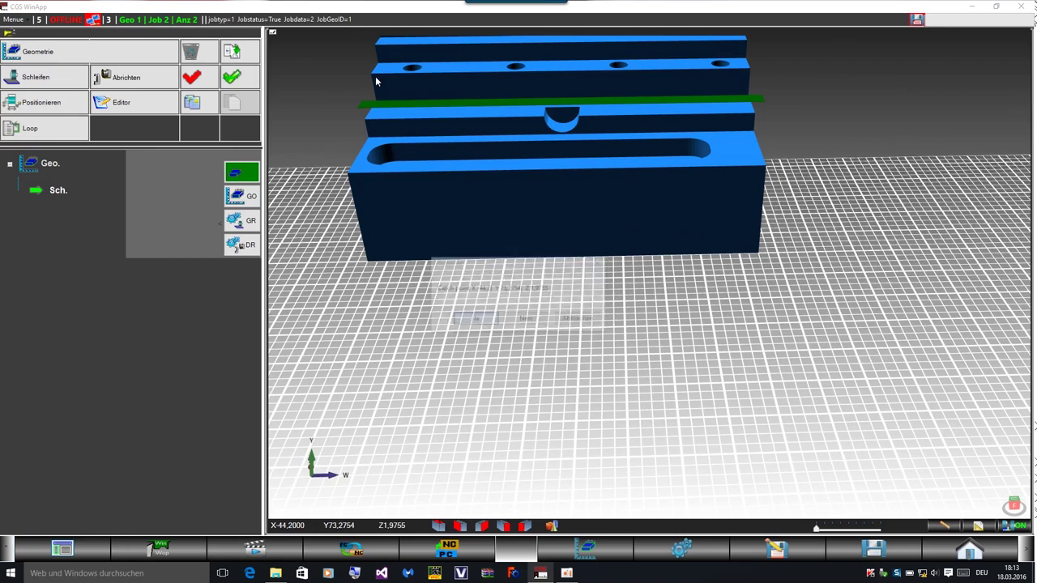
click(480, 319)
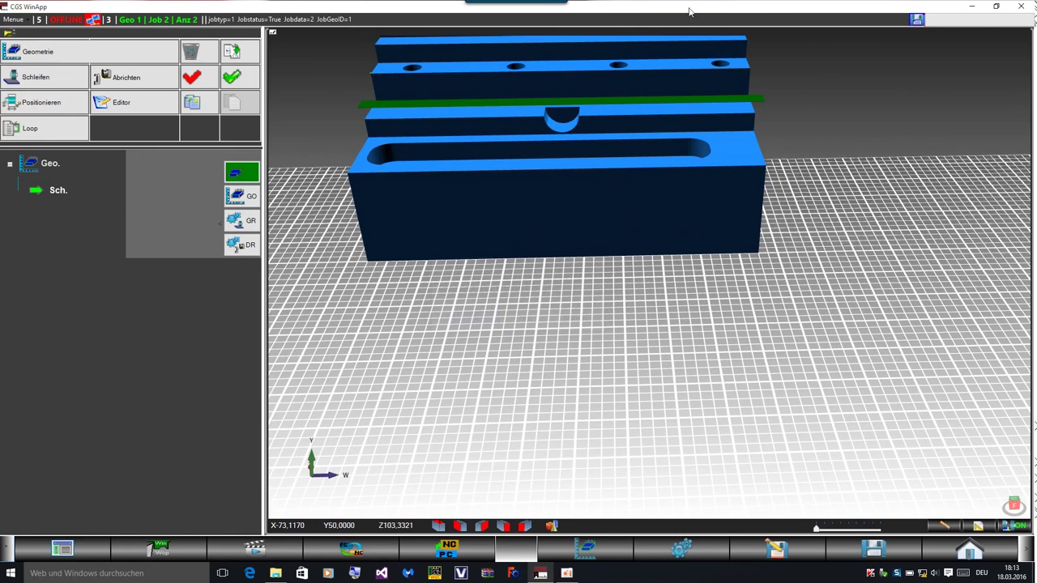
click(745, 94)
click(474, 321)
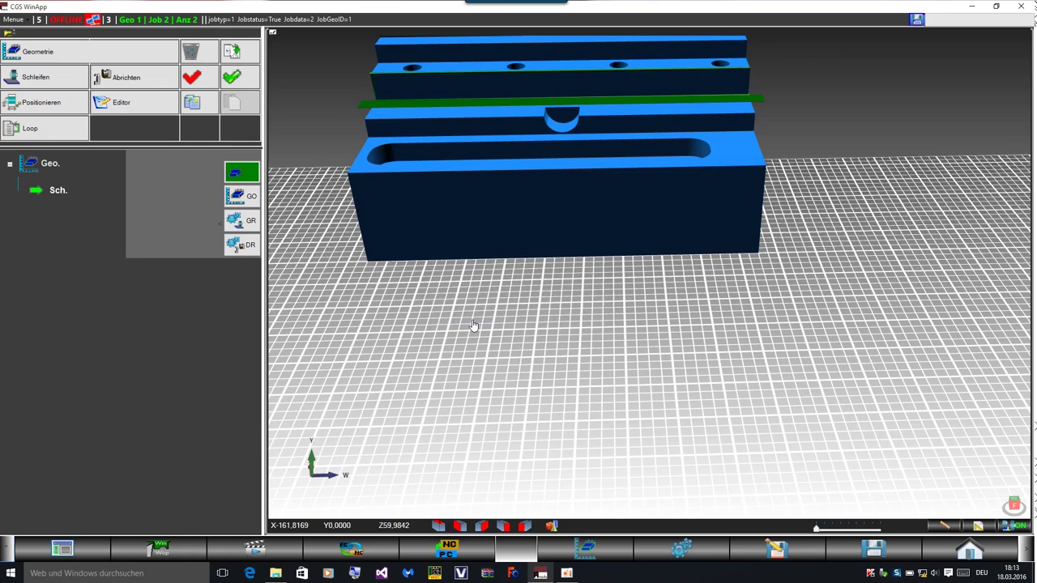
click(448, 85)
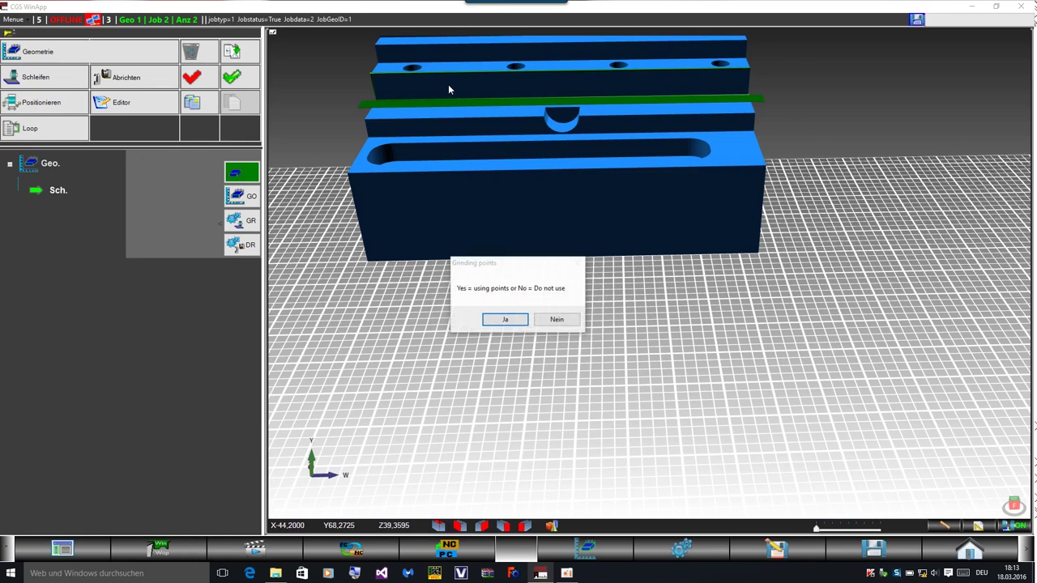
click(511, 323)
click(511, 323)
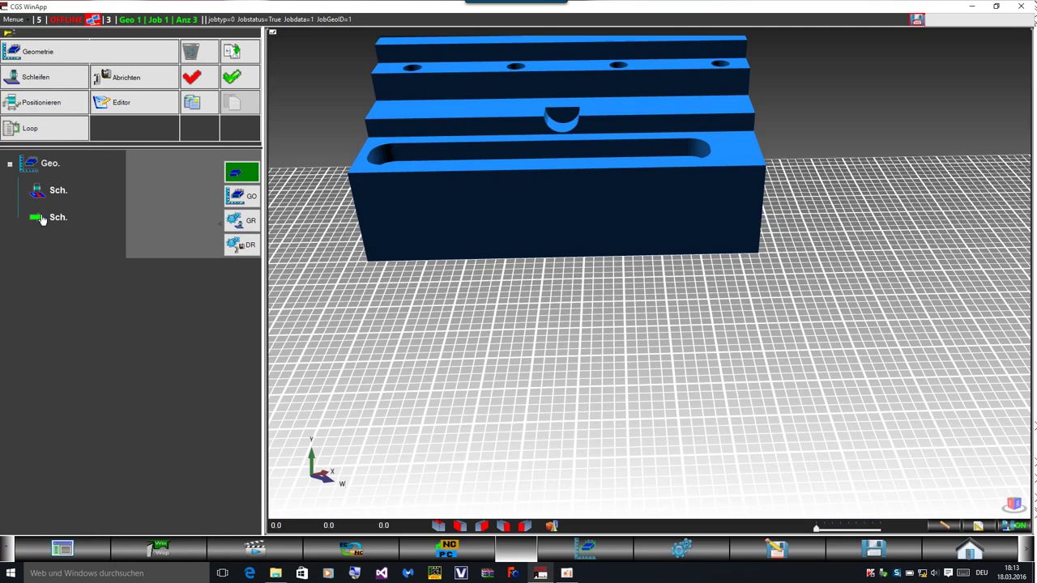
Step: Inspect the second Sch. step in an oblique 3D view, then reselect Geo. and that Sch. step
click(42, 218)
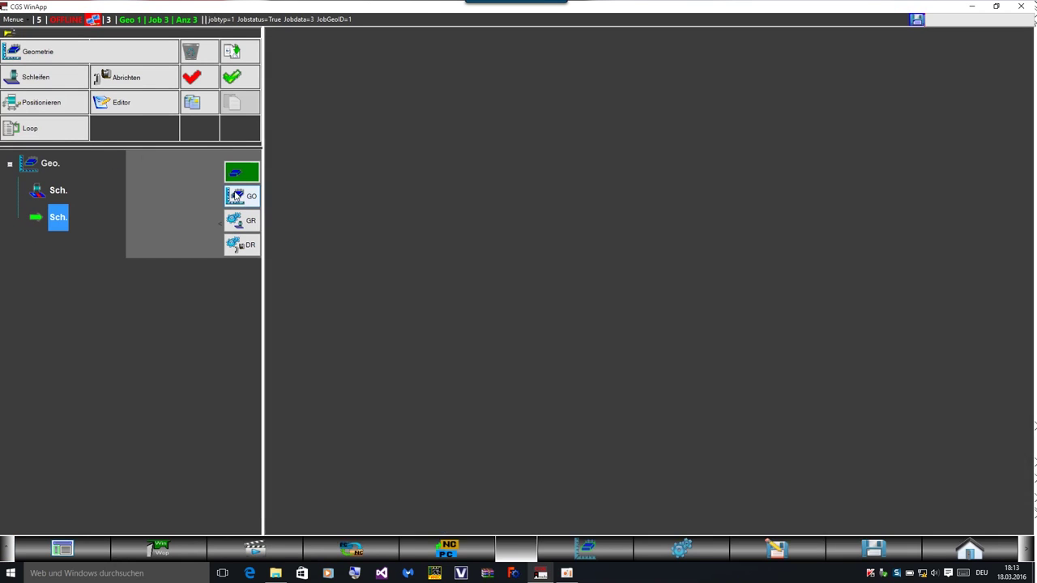
drag(558, 206, 526, 211)
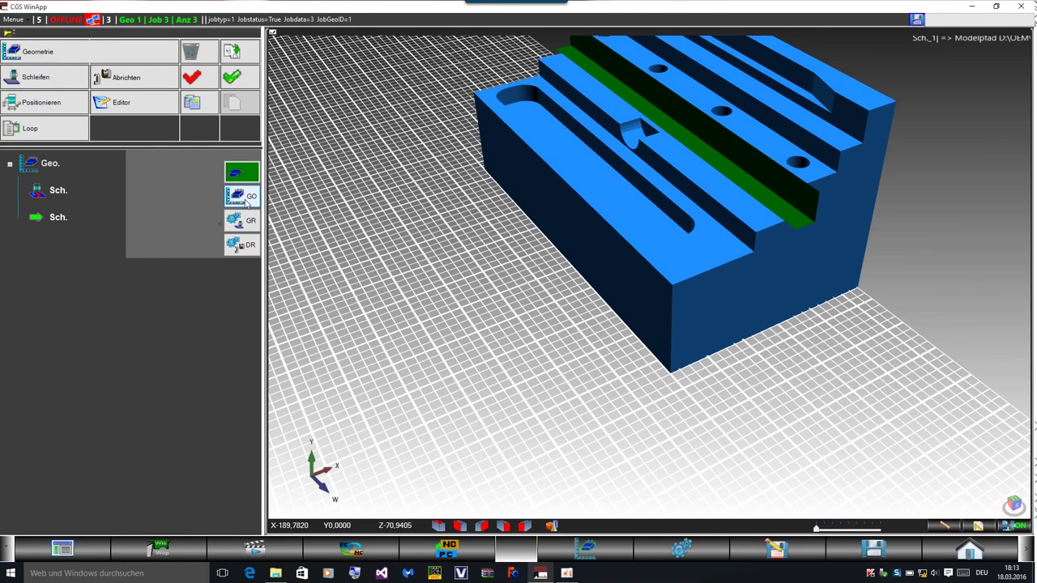
click(243, 200)
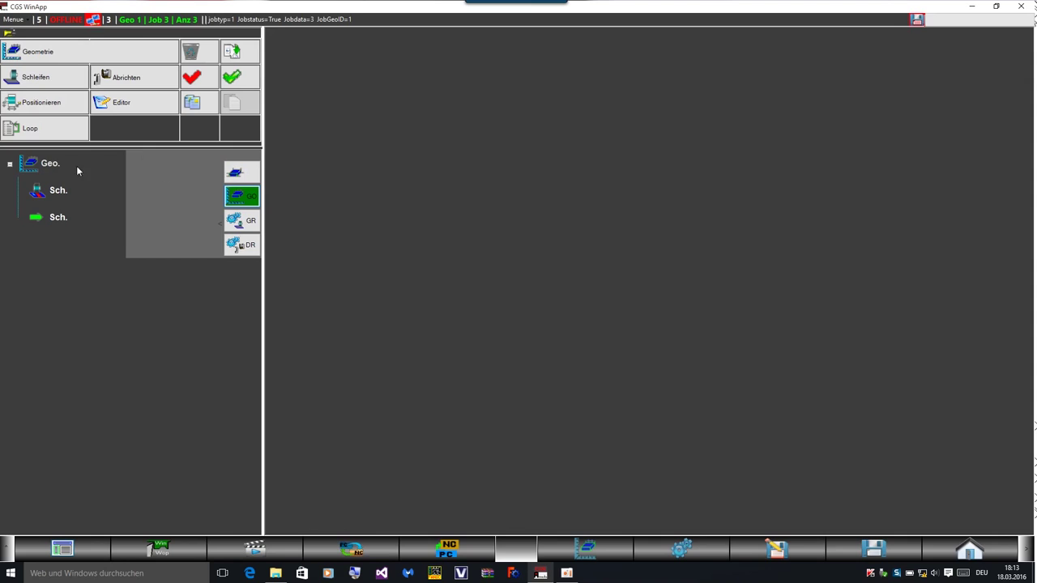
click(31, 166)
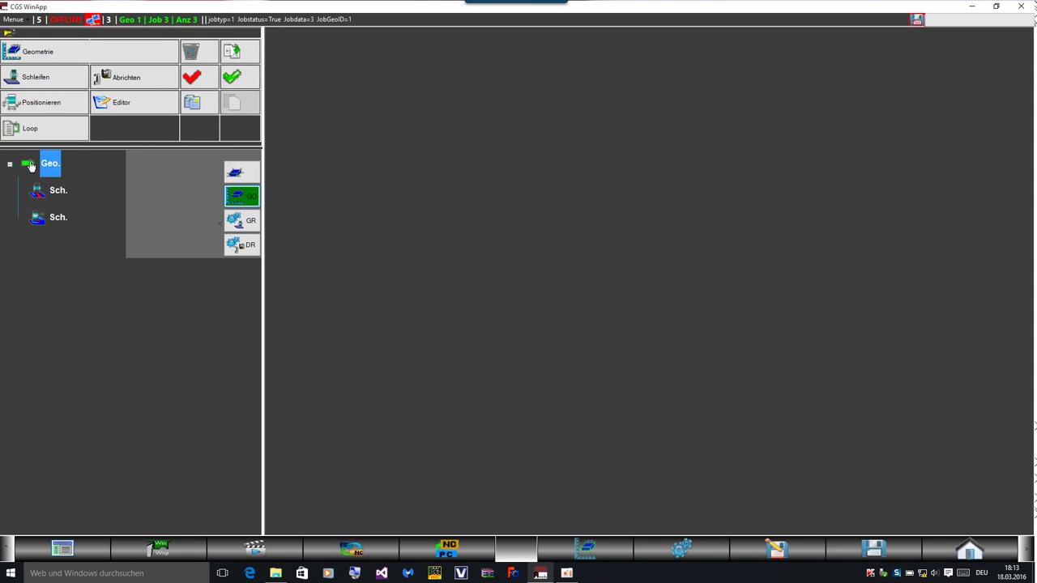
click(50, 220)
Step: Insert a second Geo. geometry step after the Sch. steps and open its dimension form
click(25, 54)
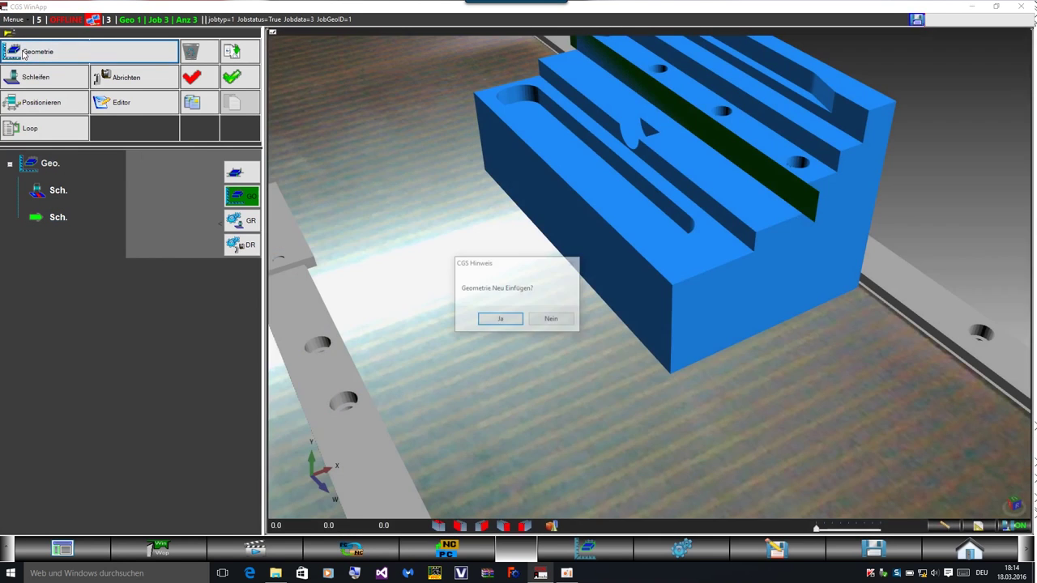
click(486, 320)
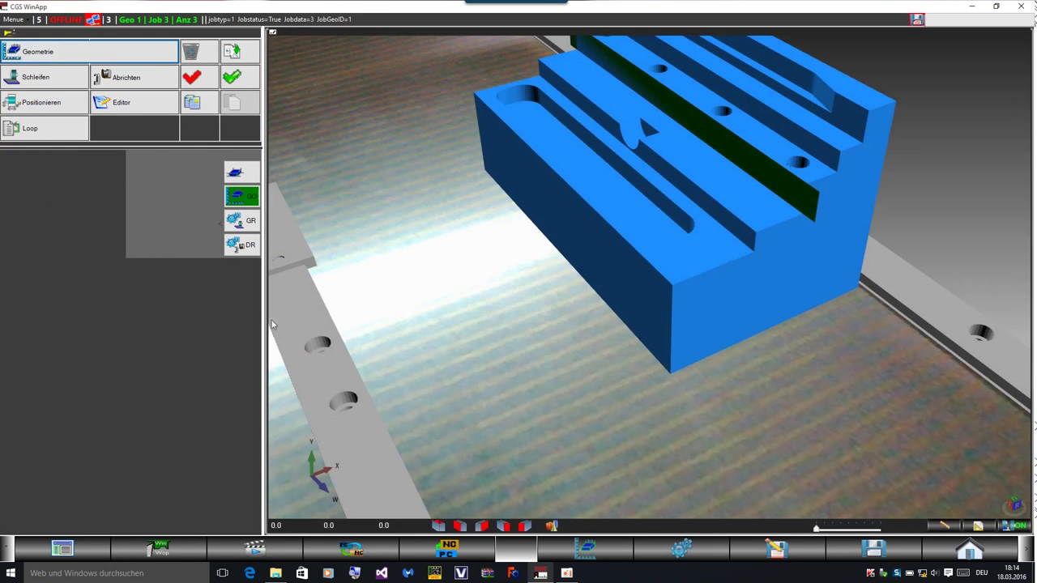
click(46, 246)
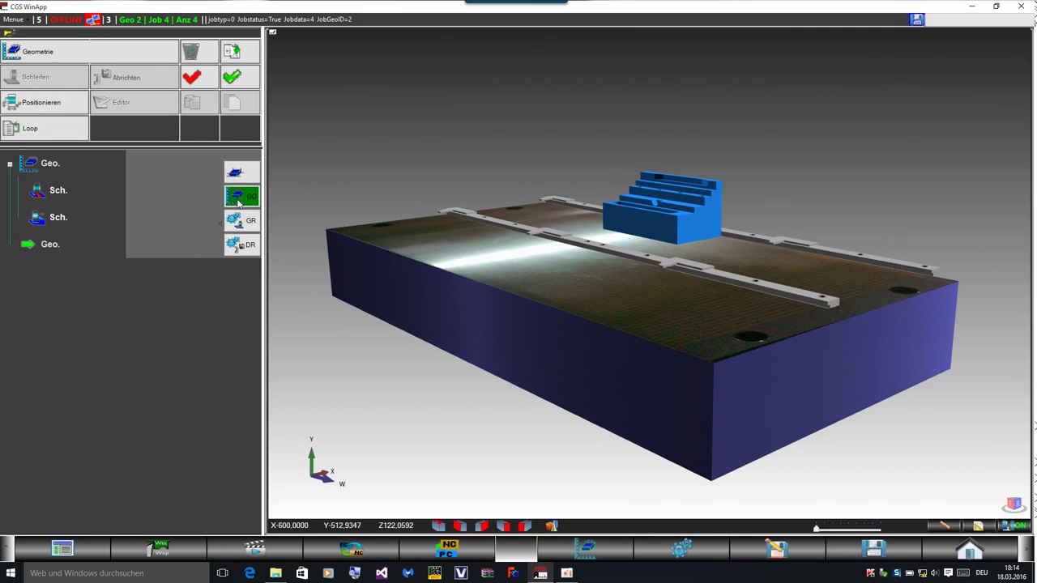
click(43, 243)
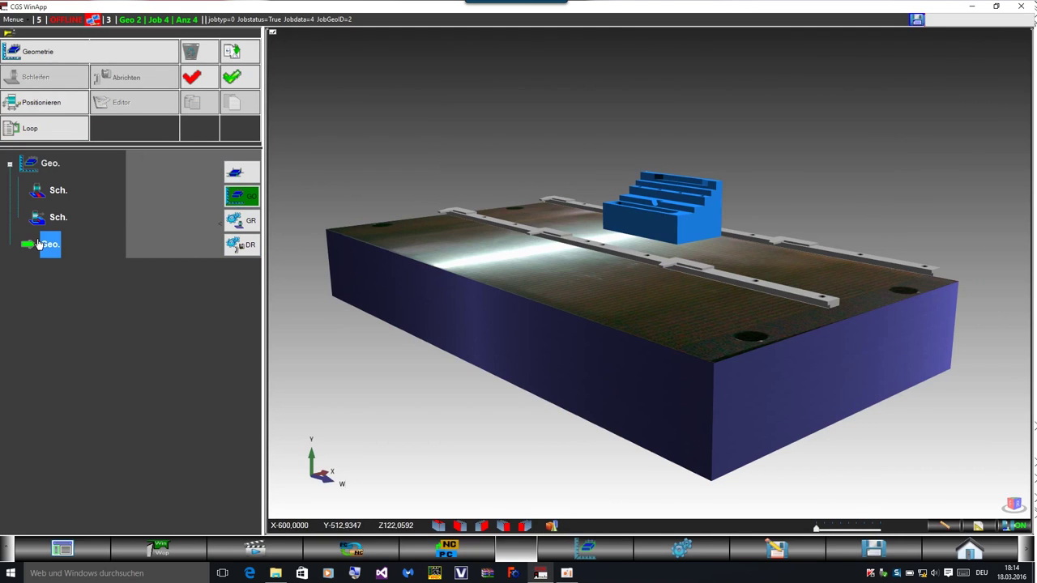
click(273, 35)
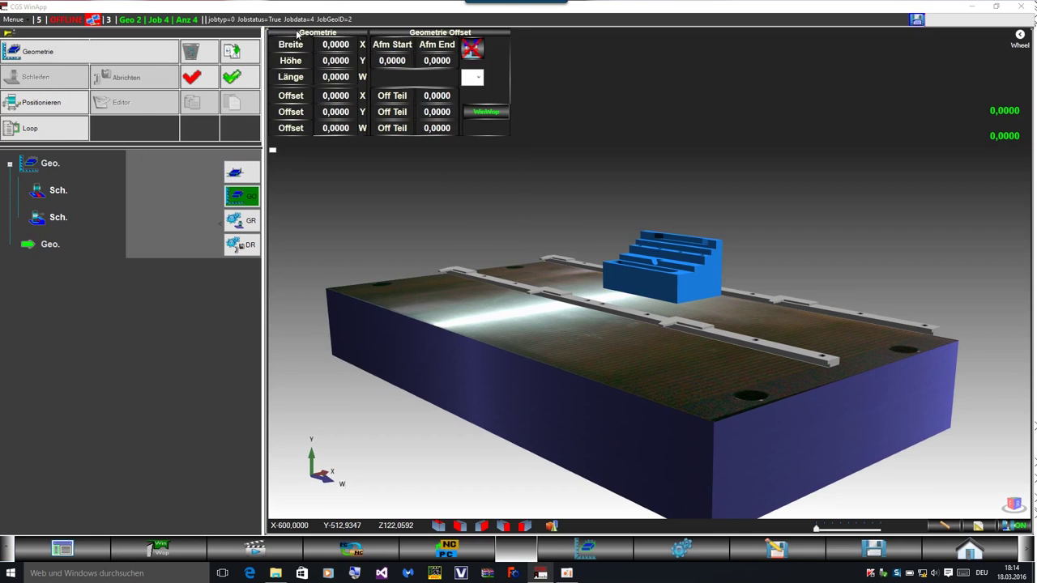
Step: Load the 85 × 50 × 198 part file from the Werkstücke folder
click(298, 34)
double_click(154, 102)
double_click(157, 94)
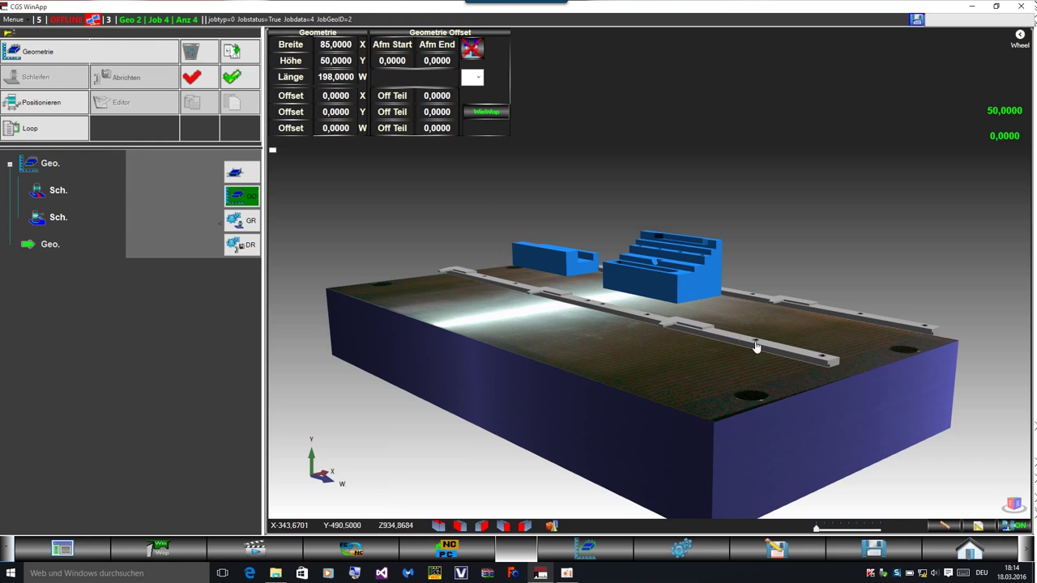
Step: Position the second part on the magnetic table against the grey rail along X
scroll(554, 313, up, 3)
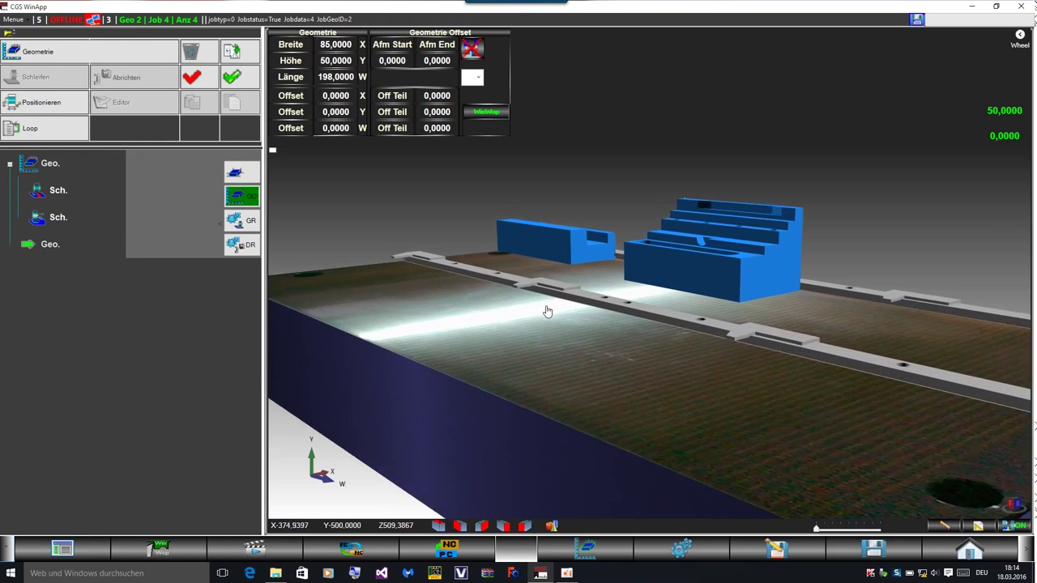
scroll(546, 309, up, 3)
scroll(567, 325, up, 2)
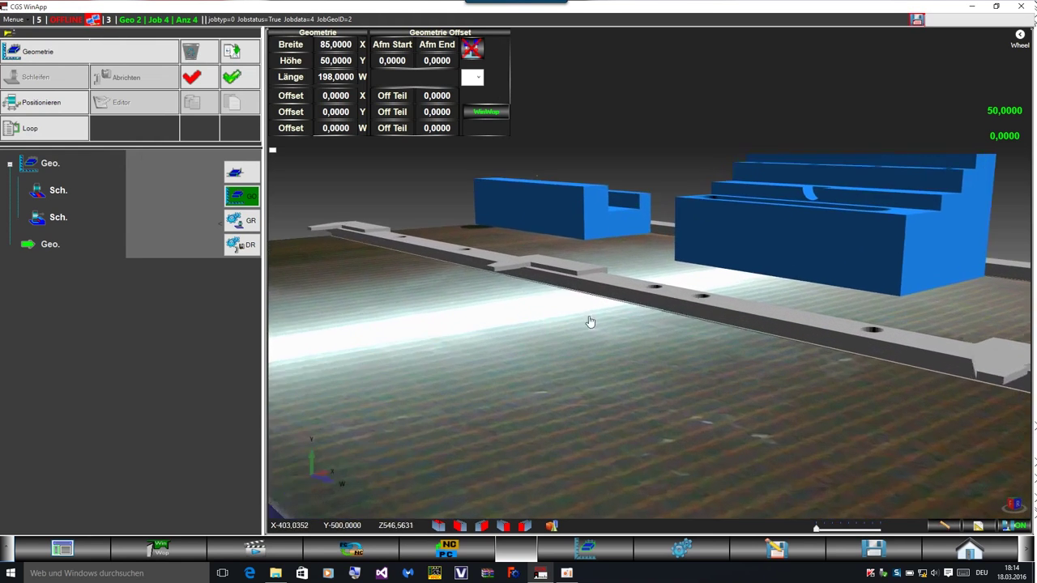
click(590, 322)
click(504, 322)
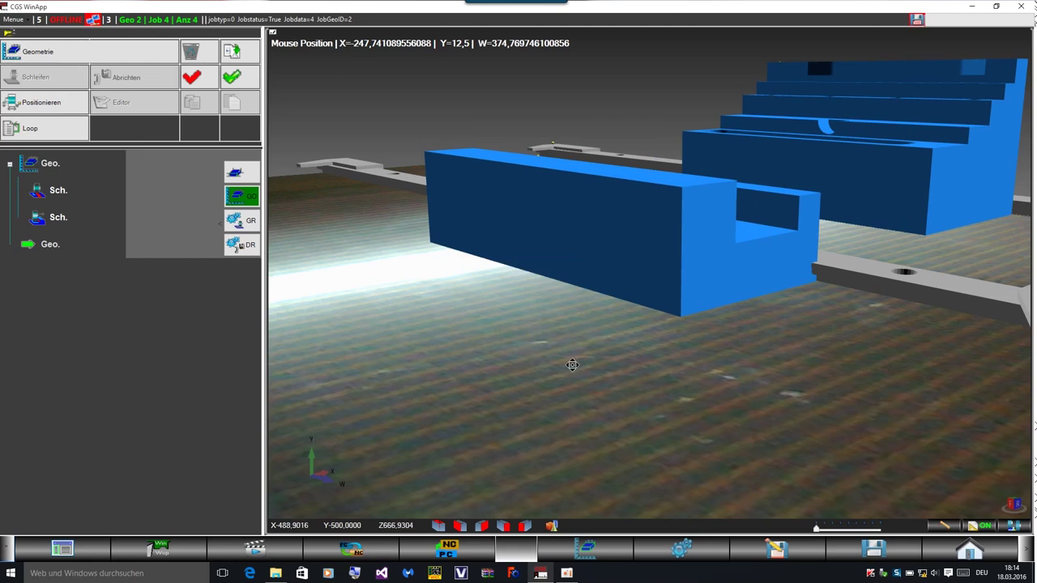
click(841, 274)
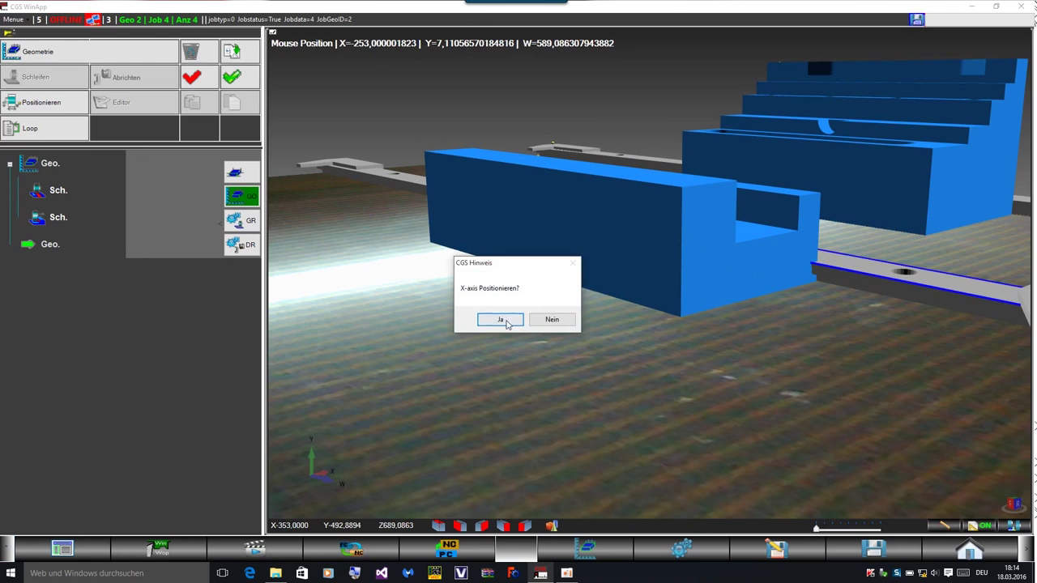
click(505, 319)
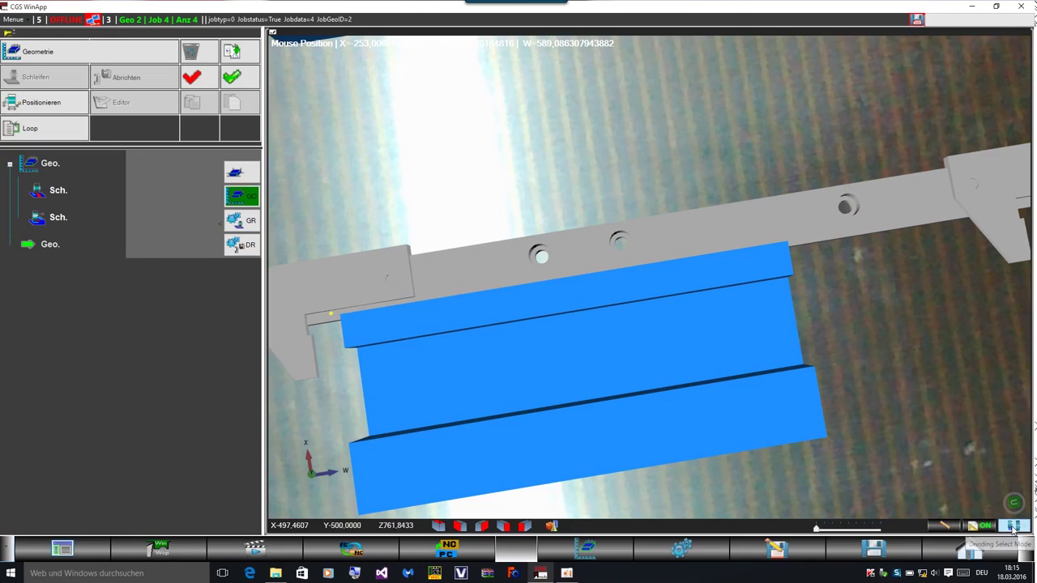
Step: In top view, pick and accept two grinding points across the second workpiece's middle face
click(238, 174)
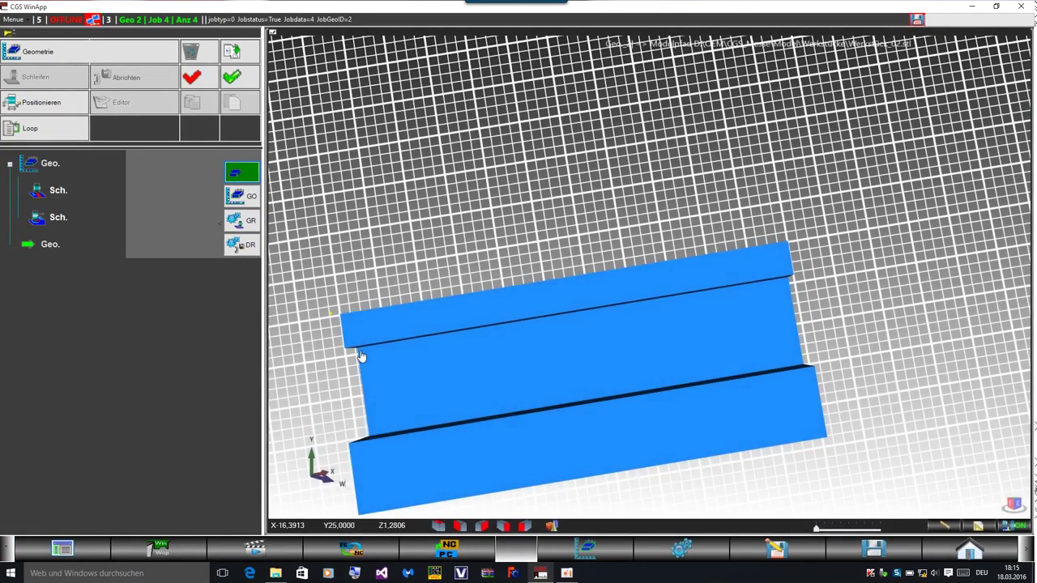
click(362, 357)
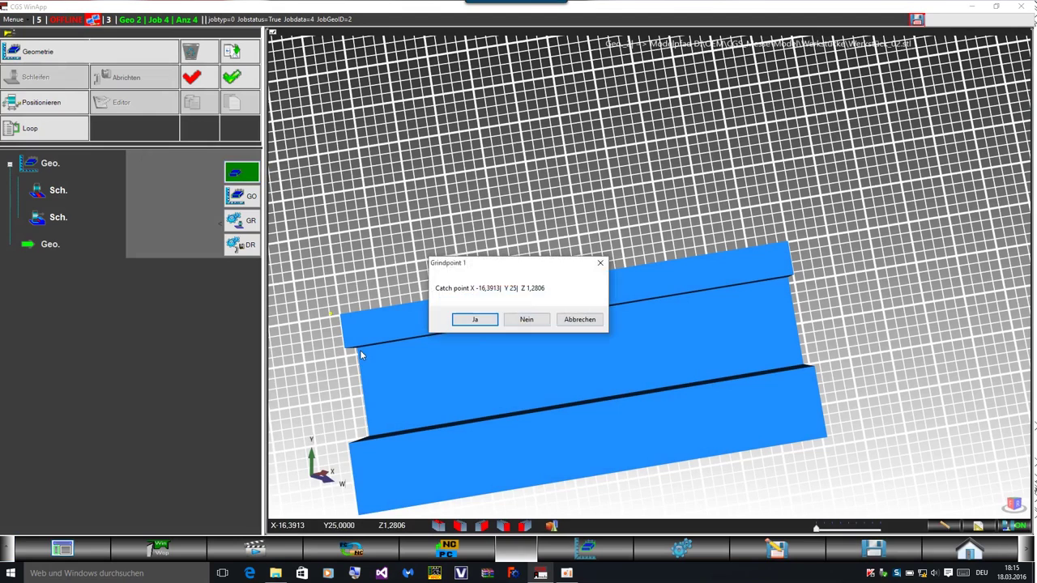
click(476, 320)
click(798, 367)
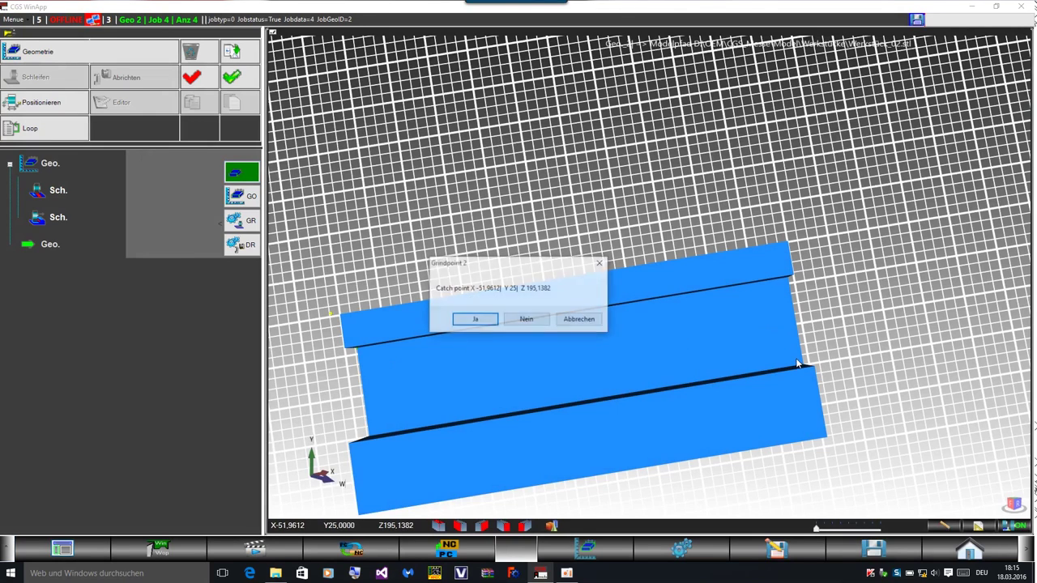
click(479, 323)
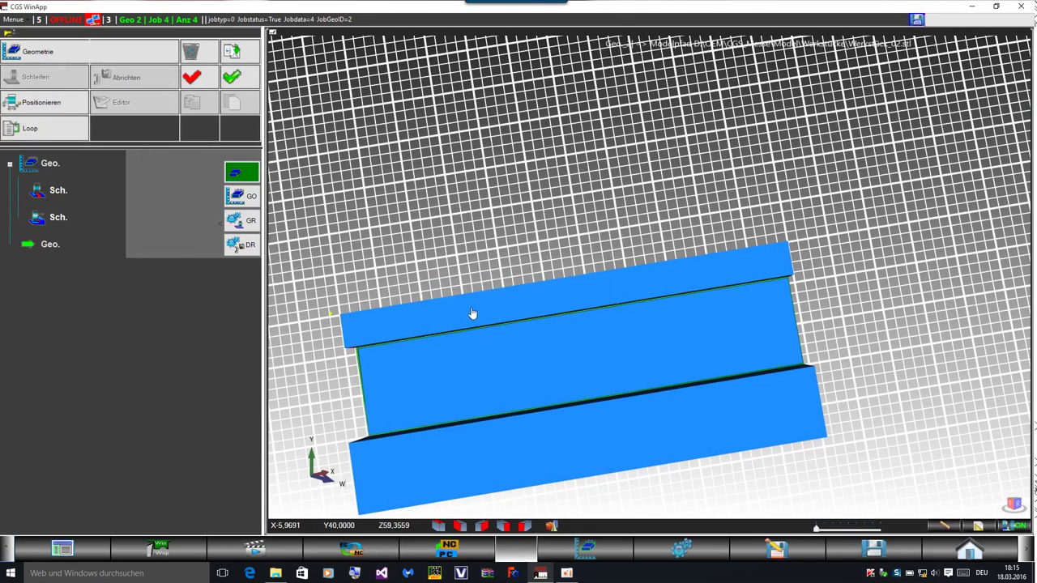
Step: Use the picked points, answer Ja to insert the new Sch. grinding cycle, and select it
click(507, 359)
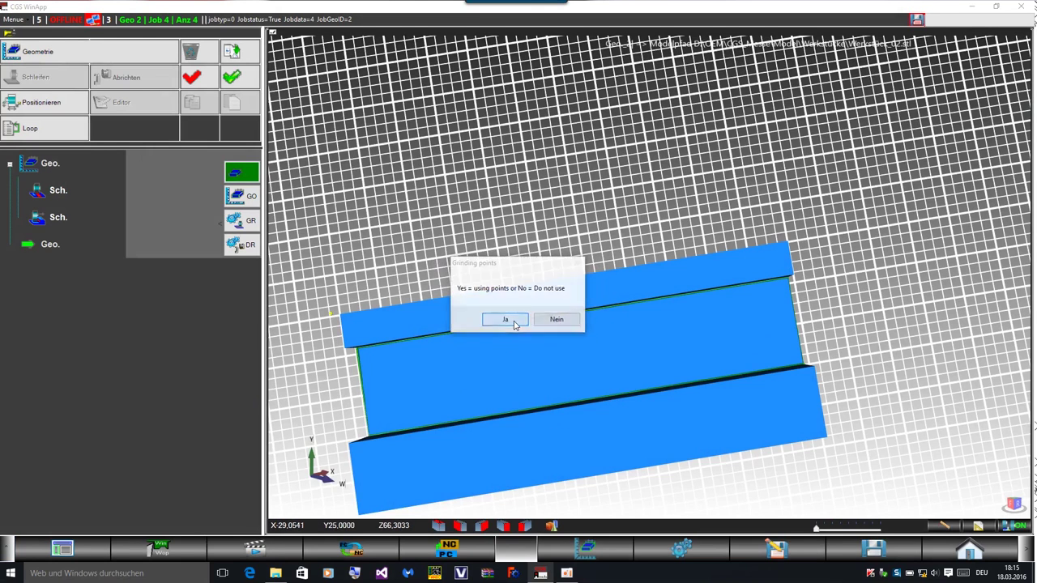
click(495, 320)
click(501, 320)
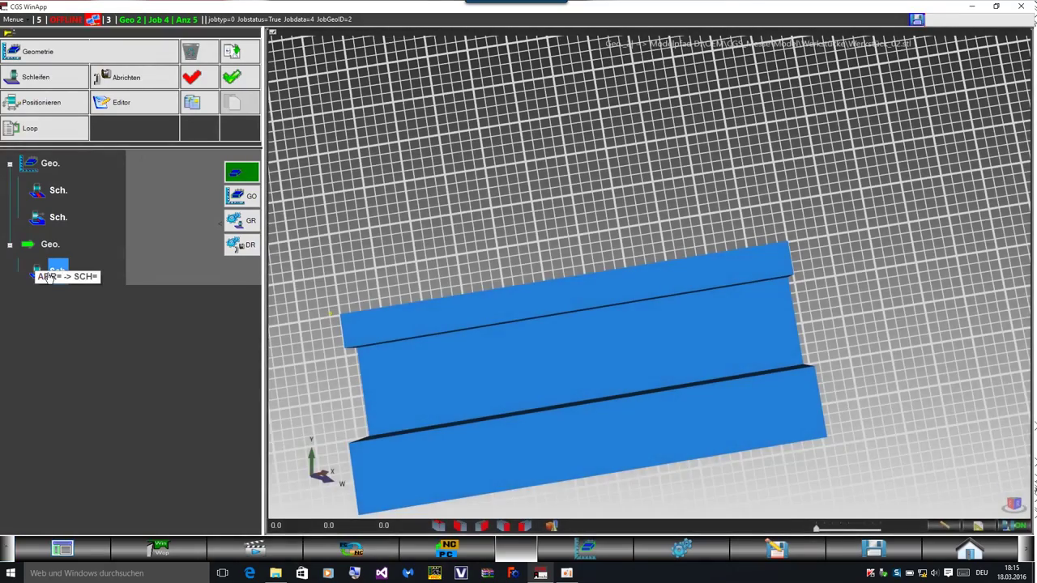
click(49, 272)
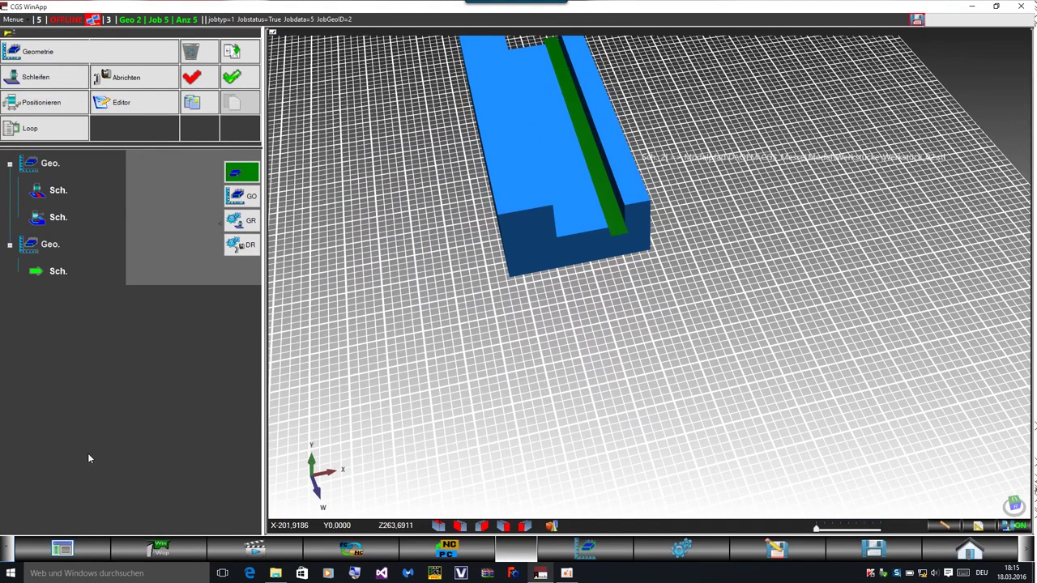
Step: Save the job list as AmadaTest.JBL in the CGS_Messe Jobliste folder
click(895, 553)
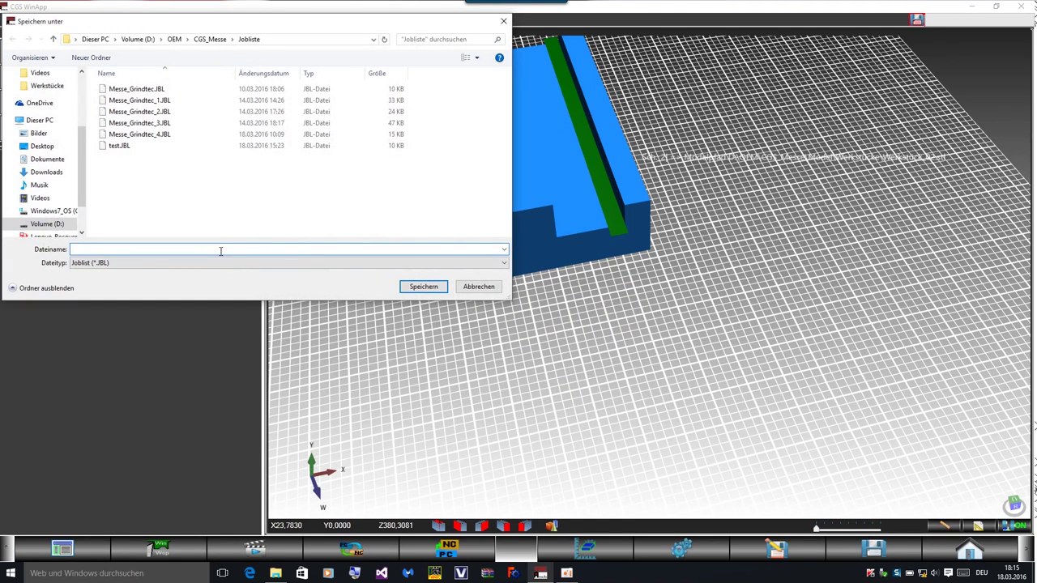
text(t)
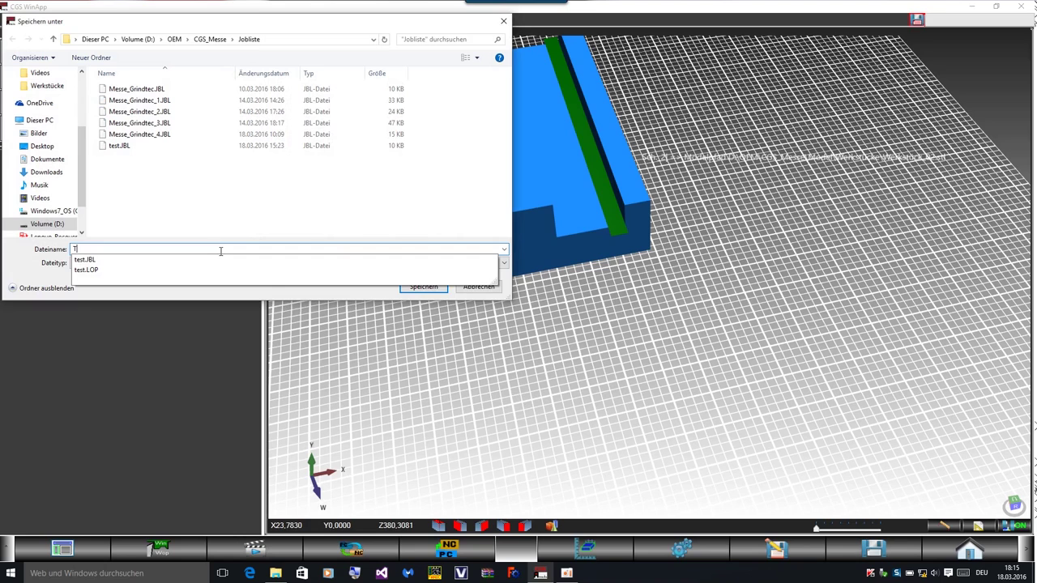
key(BackSpace)
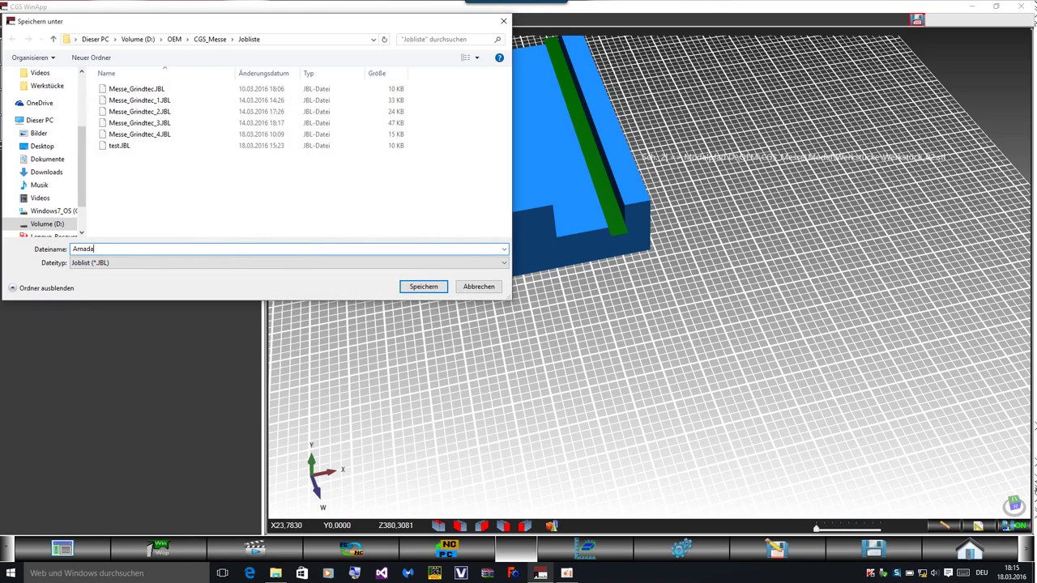
click(410, 290)
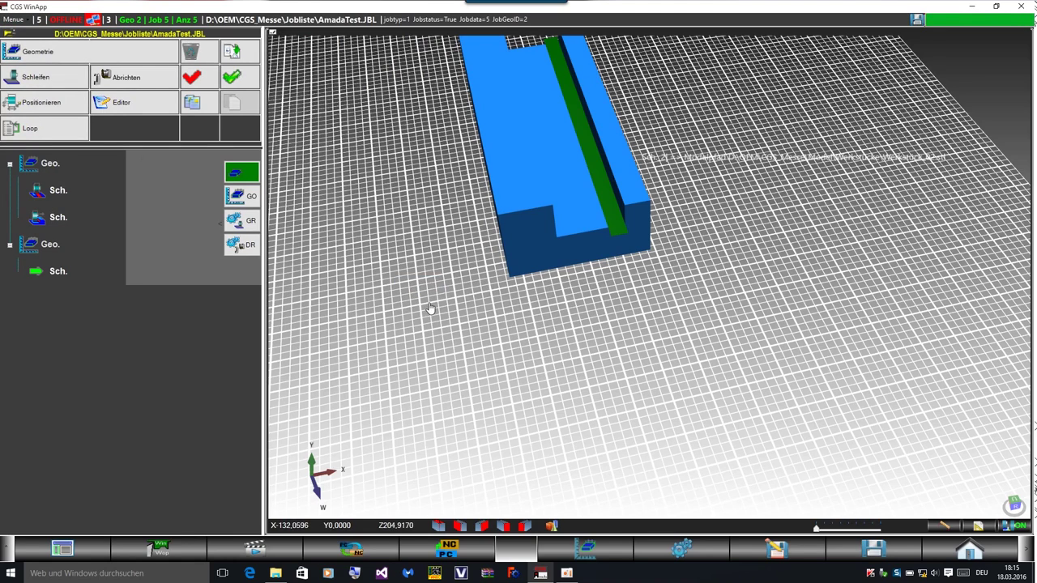